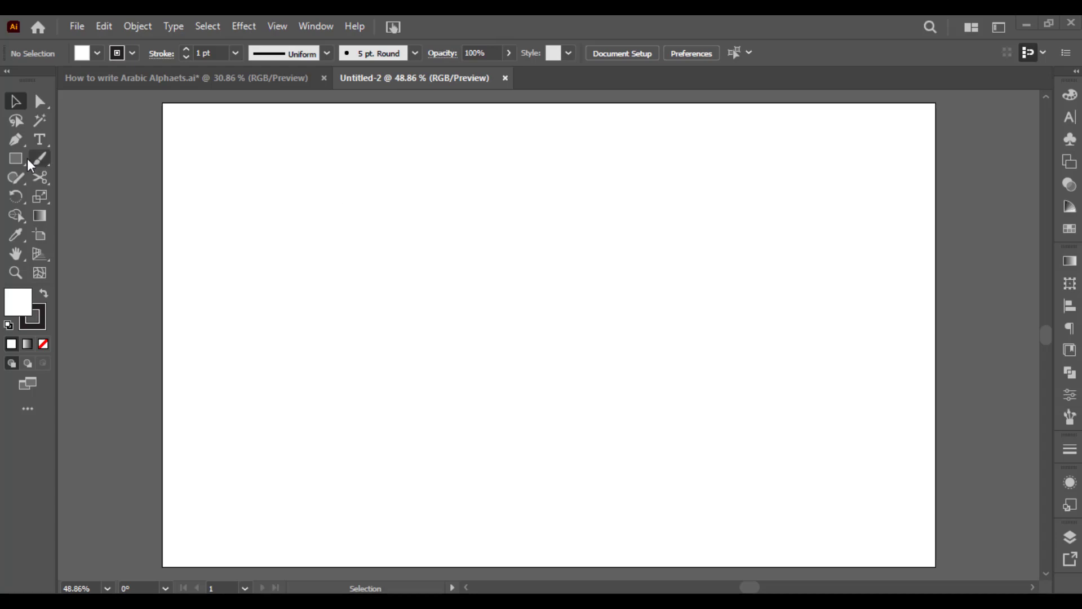
- Draw a circle with the Ellipse tool near the artboard's upper left
drag(23, 158, 97, 158)
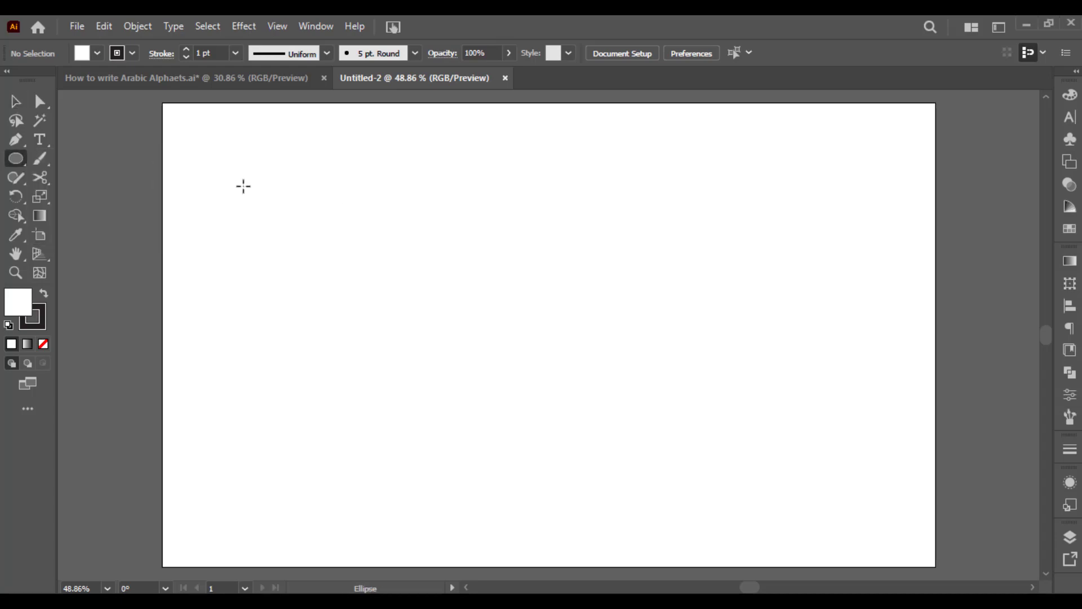
drag(243, 186, 406, 387)
- Open the Gradient panel from the Window menu and fill the circle with the White, Black preset
key(v)
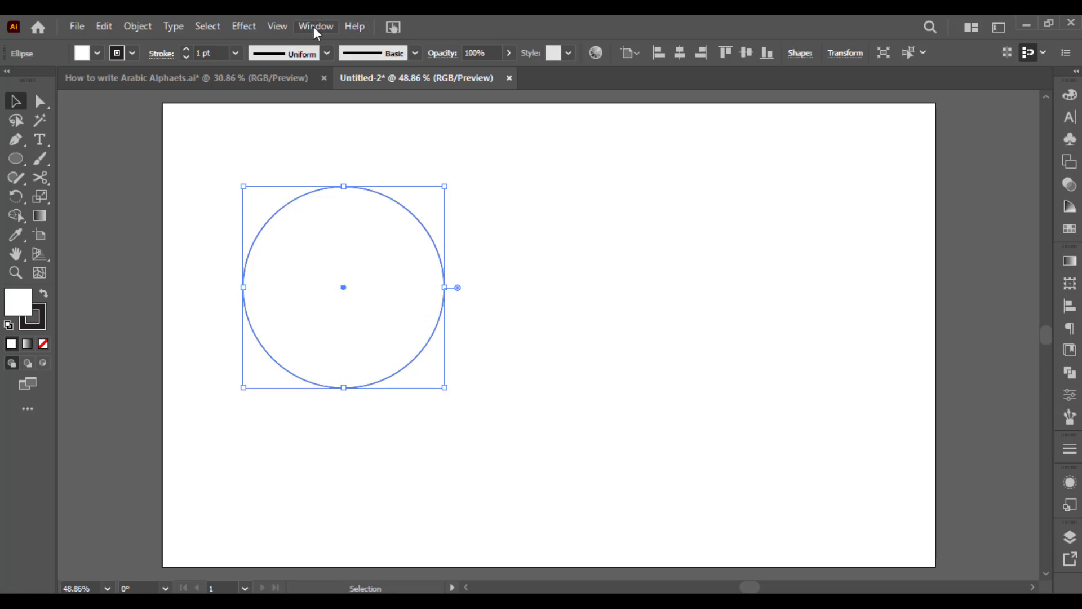
click(313, 26)
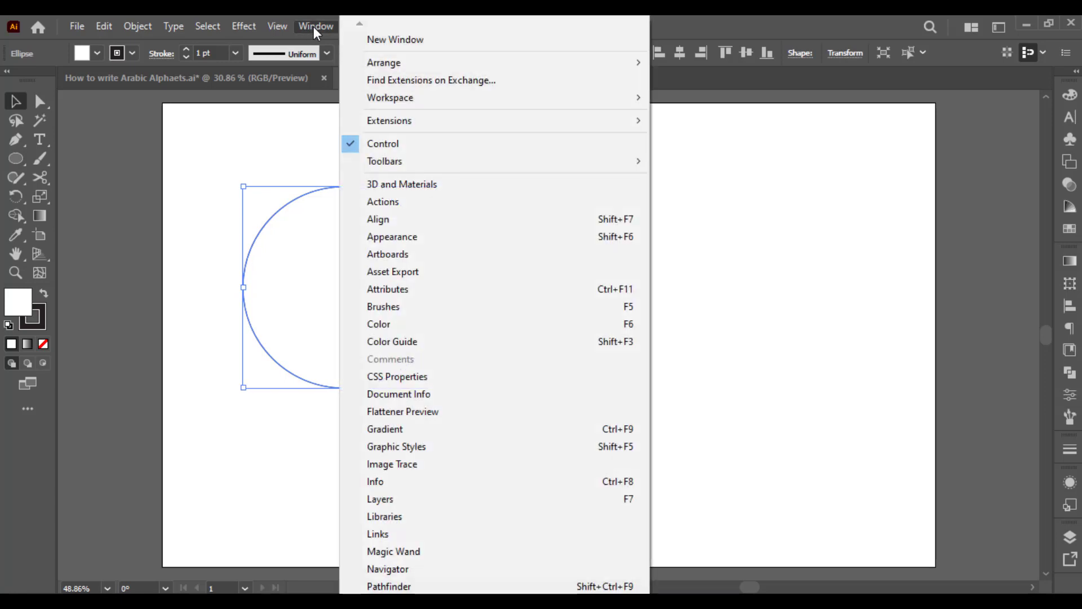
click(403, 431)
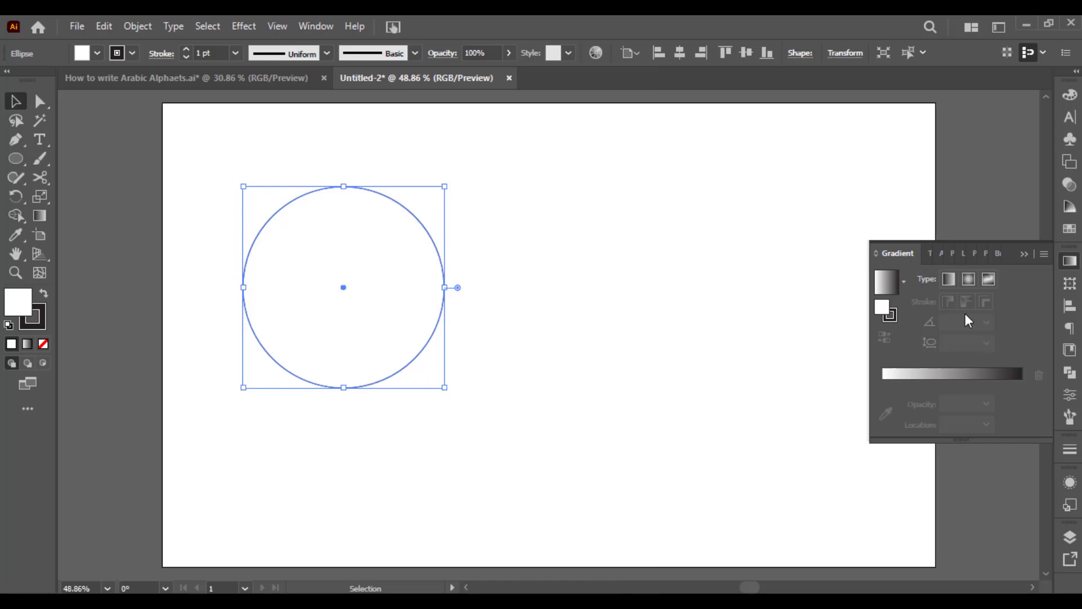
click(904, 281)
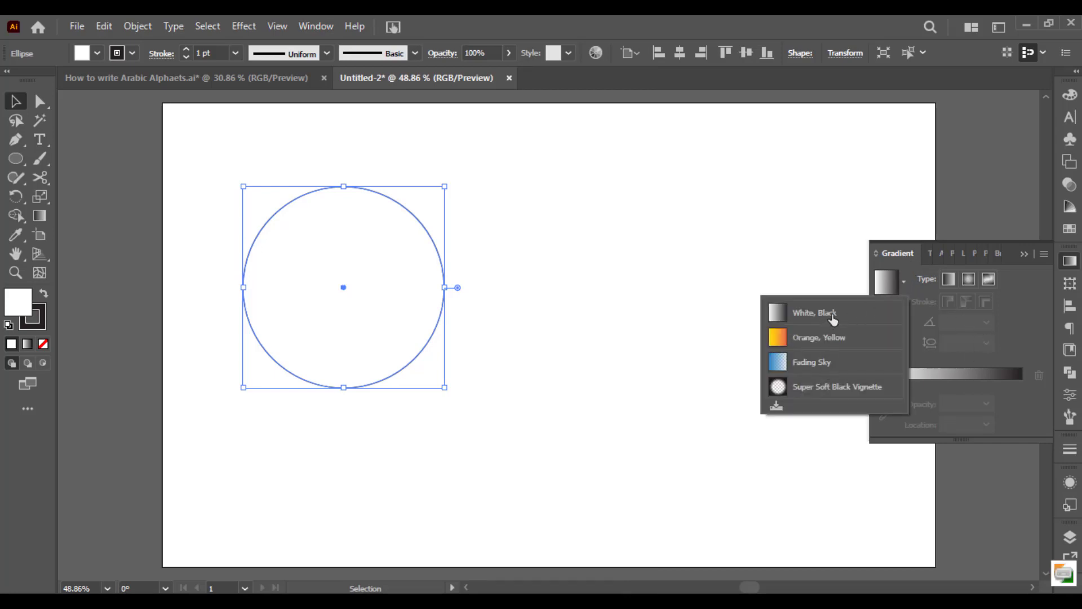
click(833, 319)
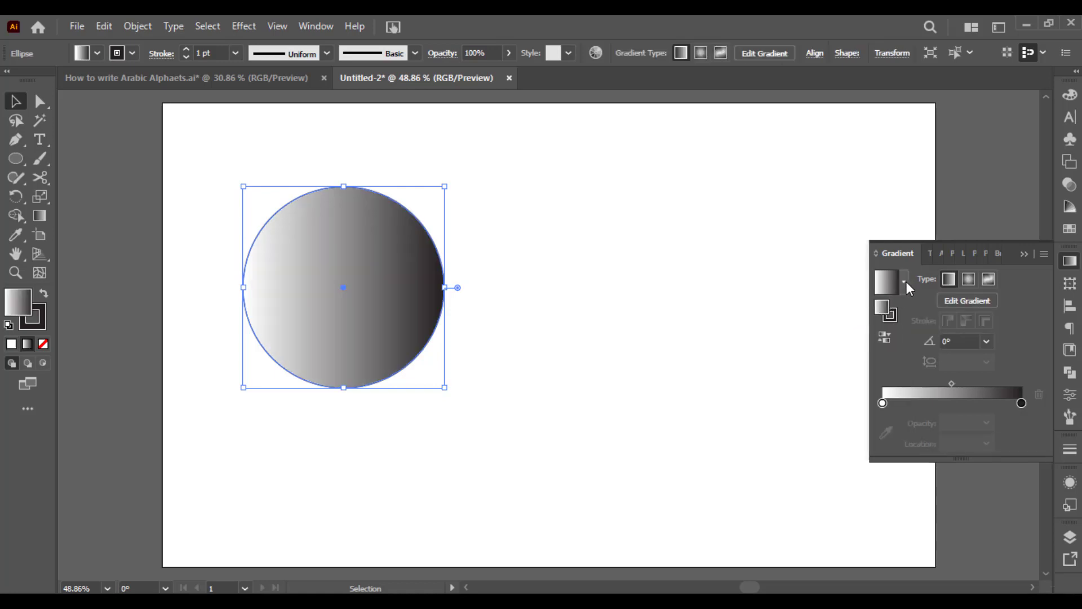
- Preview the Orange-Yellow, Fading Sky and Super Soft Black Vignette presets, then return to White, Black
click(905, 282)
click(843, 337)
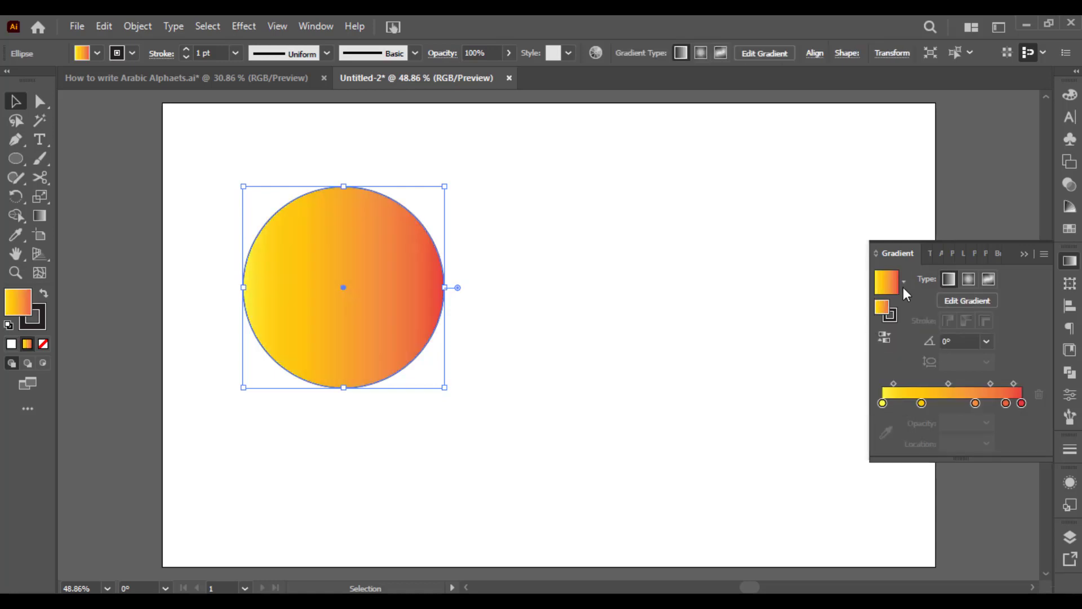
click(904, 282)
click(849, 361)
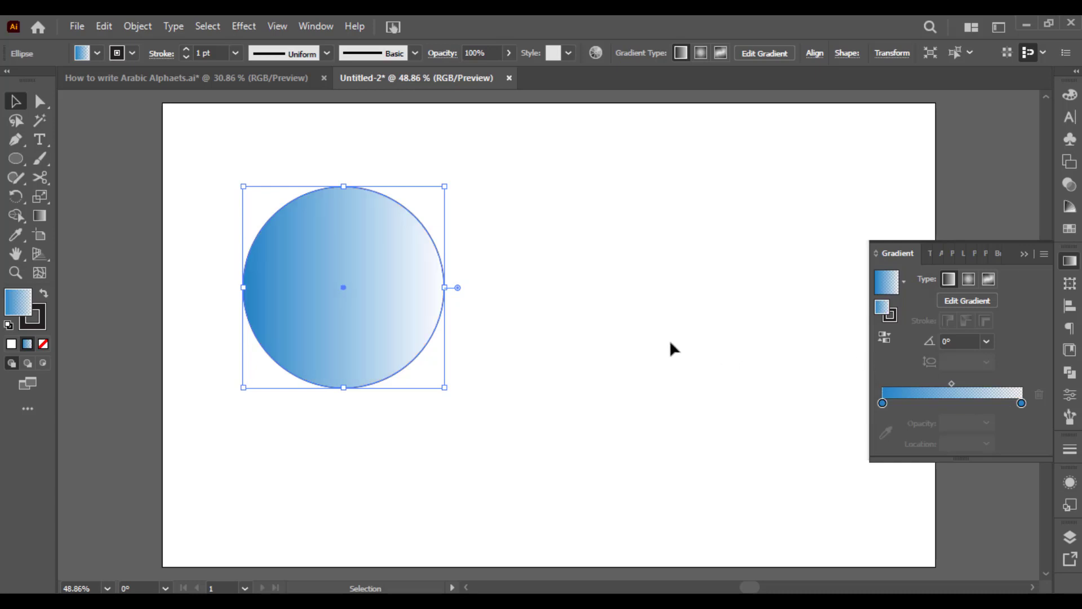
click(905, 280)
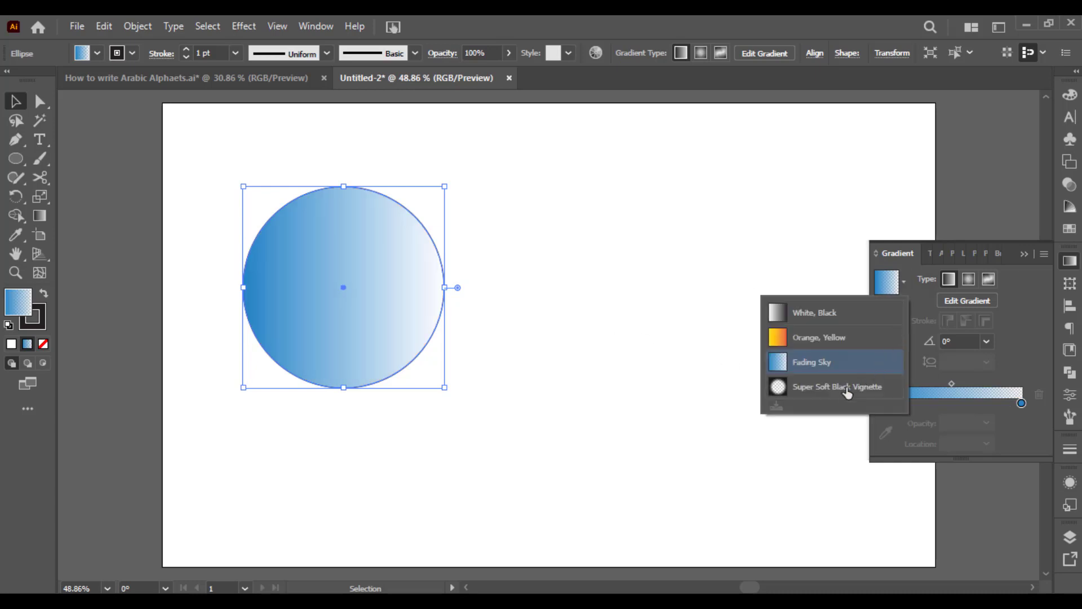
click(847, 387)
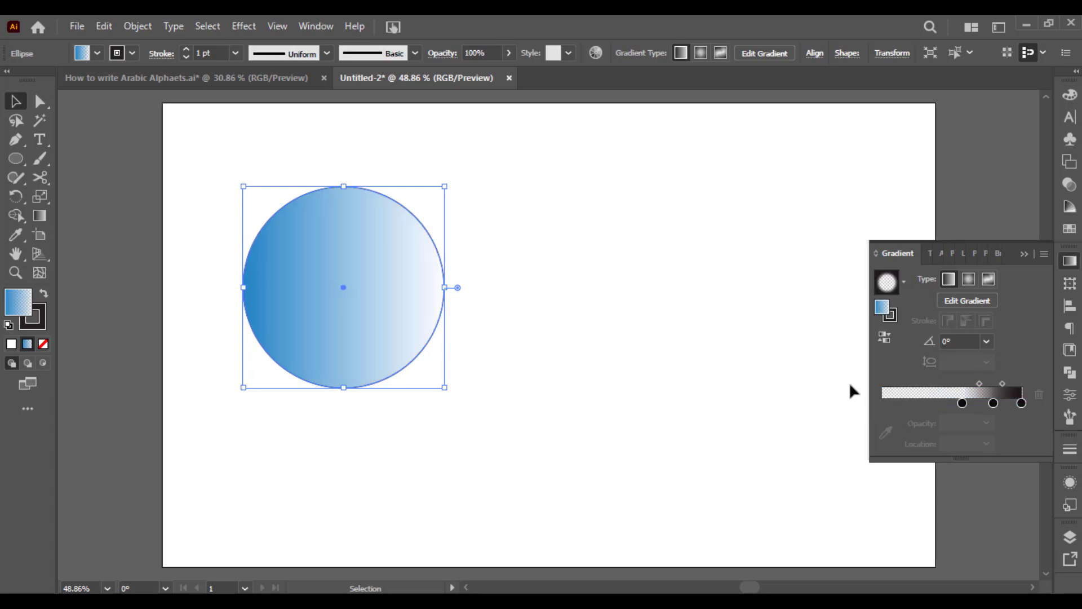
click(904, 278)
click(845, 313)
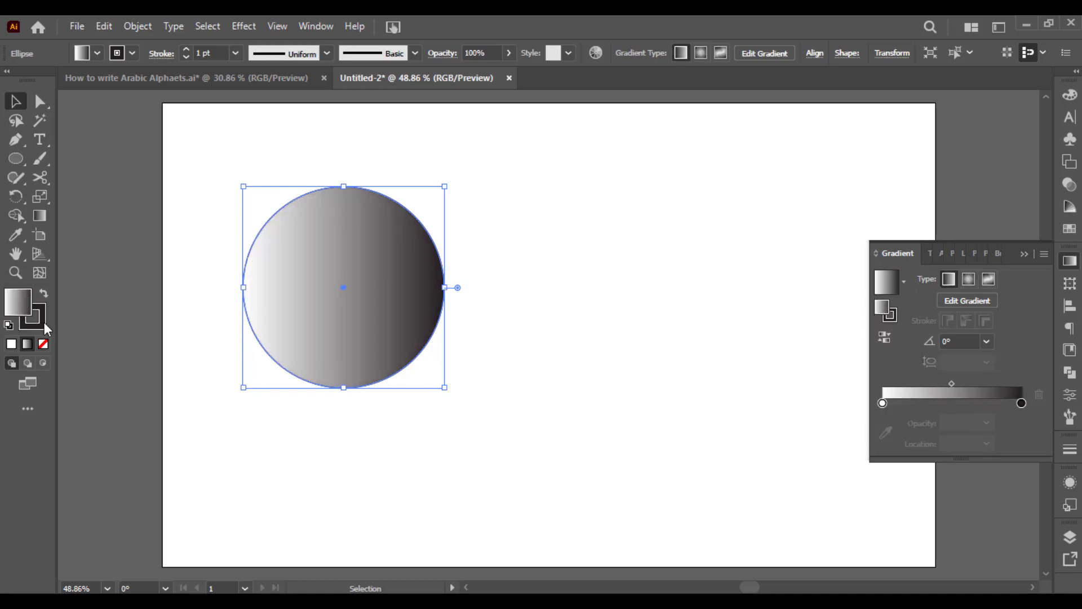
- Set the circle's stroke to None, make Fill active, and restore the Gradient panel
click(40, 323)
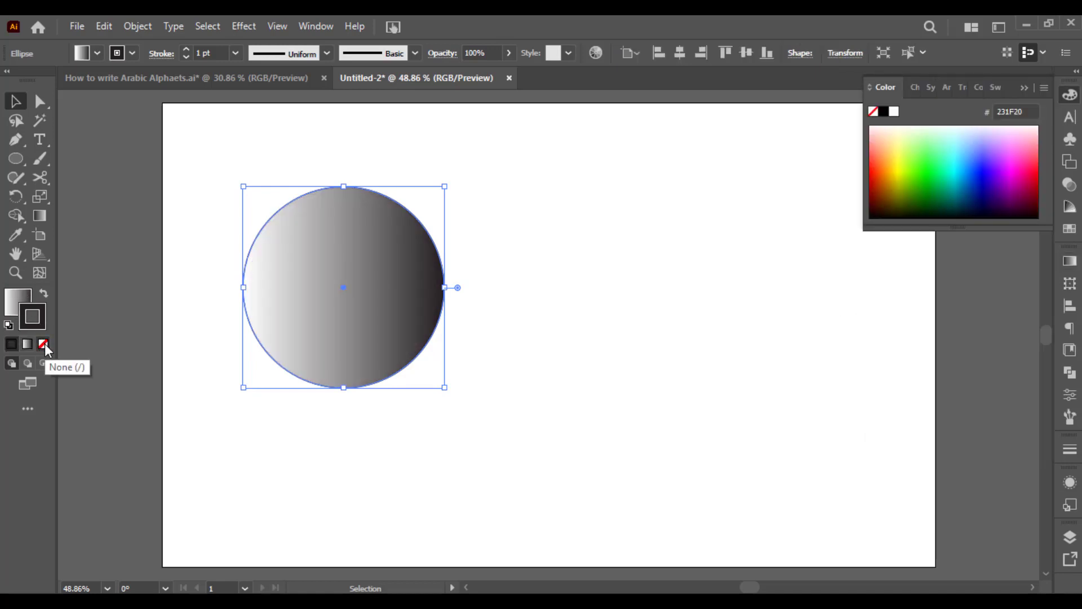
click(44, 345)
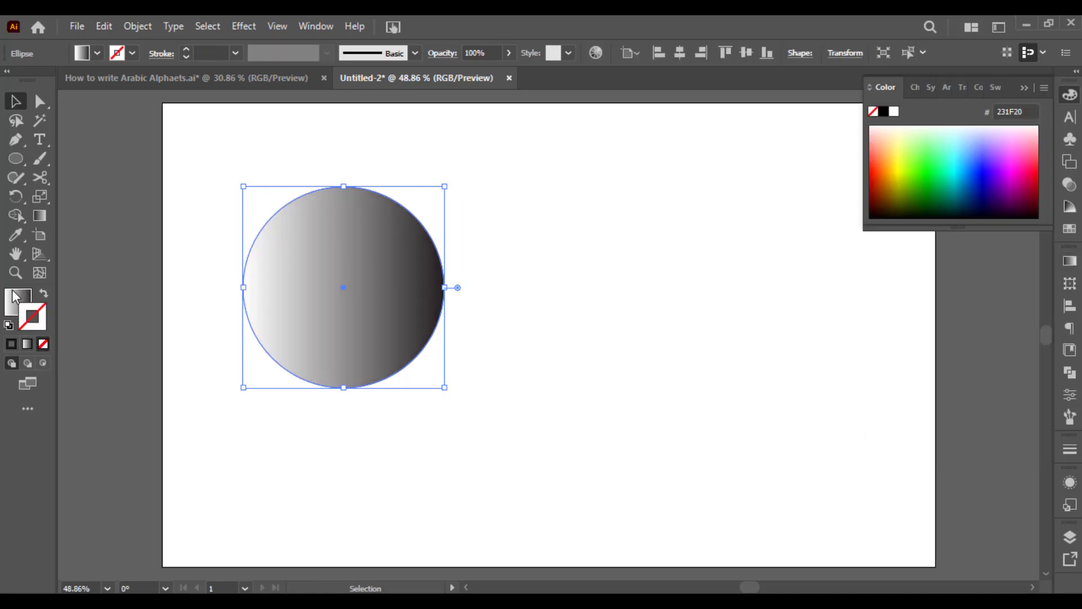
click(20, 298)
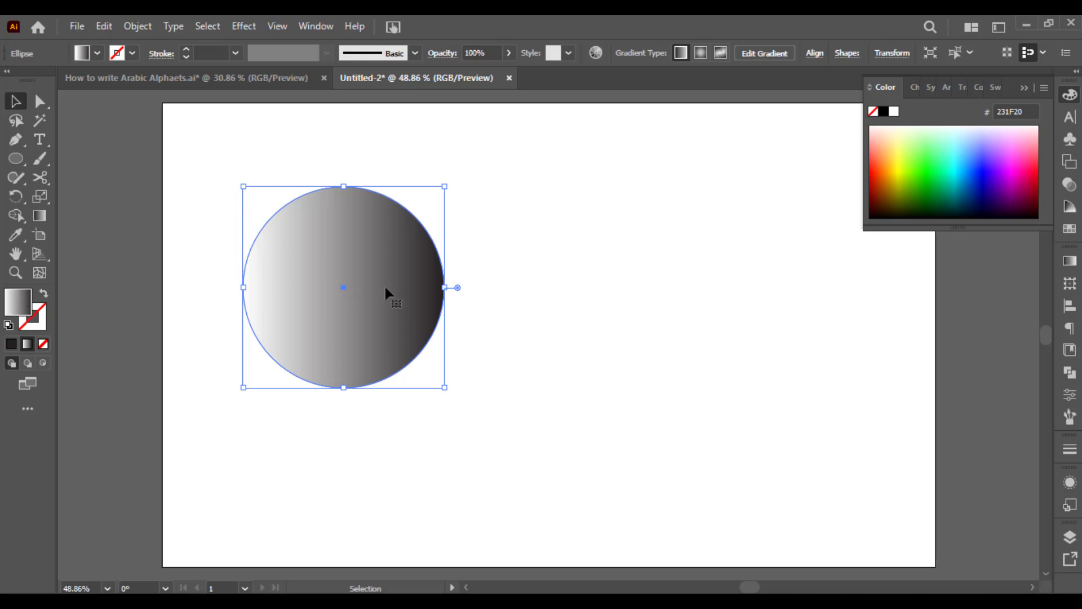
click(384, 303)
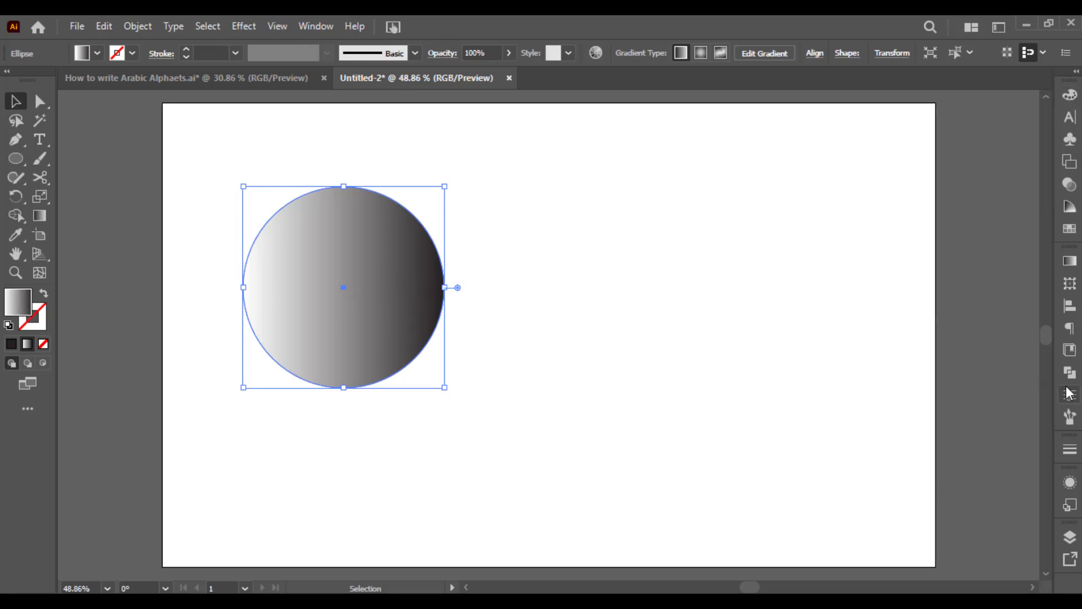
click(1070, 261)
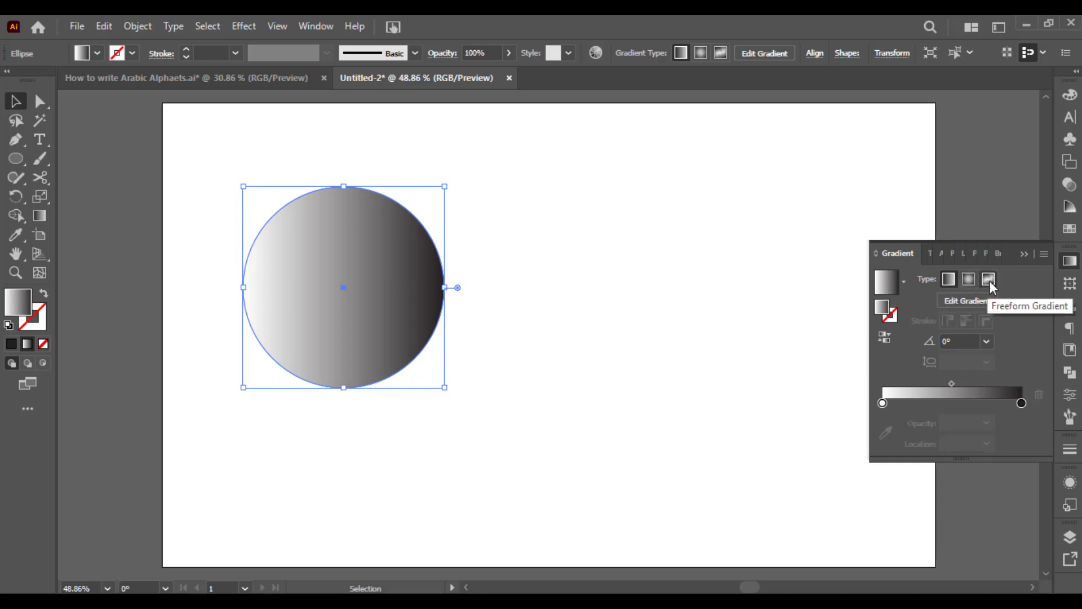
- Alt-drag a copy of the circle to the right and set the copy's gradient type to Radial
mouse_move(394, 285)
mouse_down()
mouse_move(412, 282)
mouse_move(389, 282)
mouse_up()
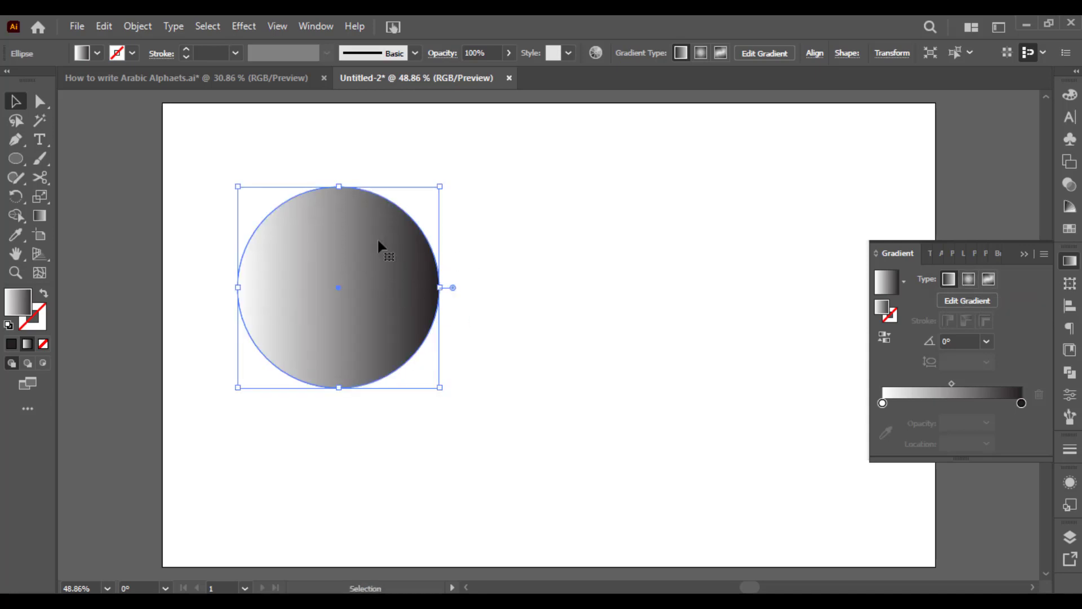
drag(379, 287, 598, 280)
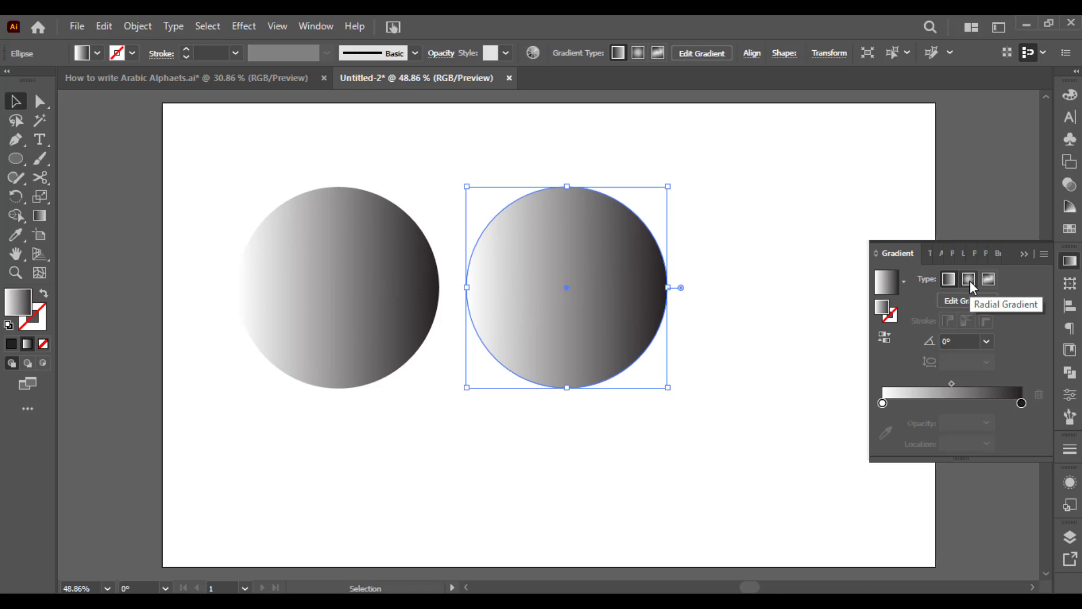
click(969, 280)
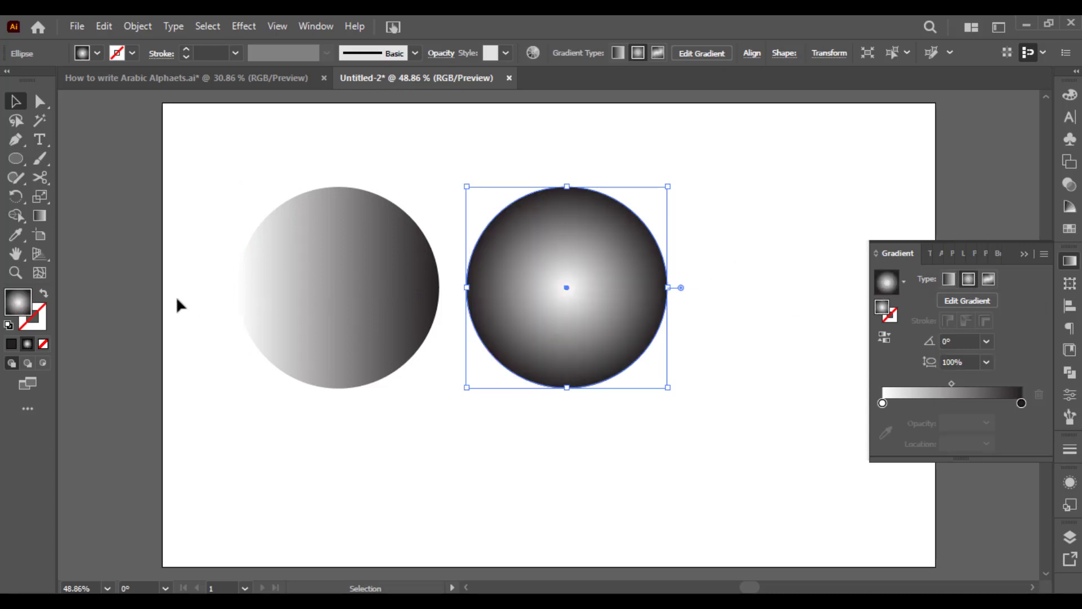
- Select the linear and radial circles in turn to compare them, then select both together
click(339, 264)
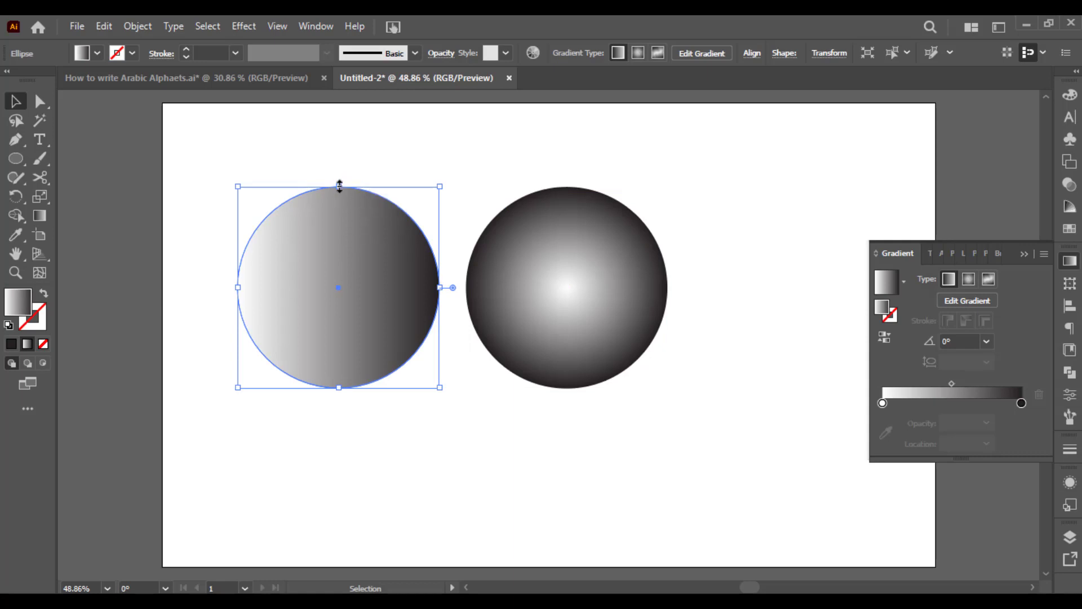
click(516, 280)
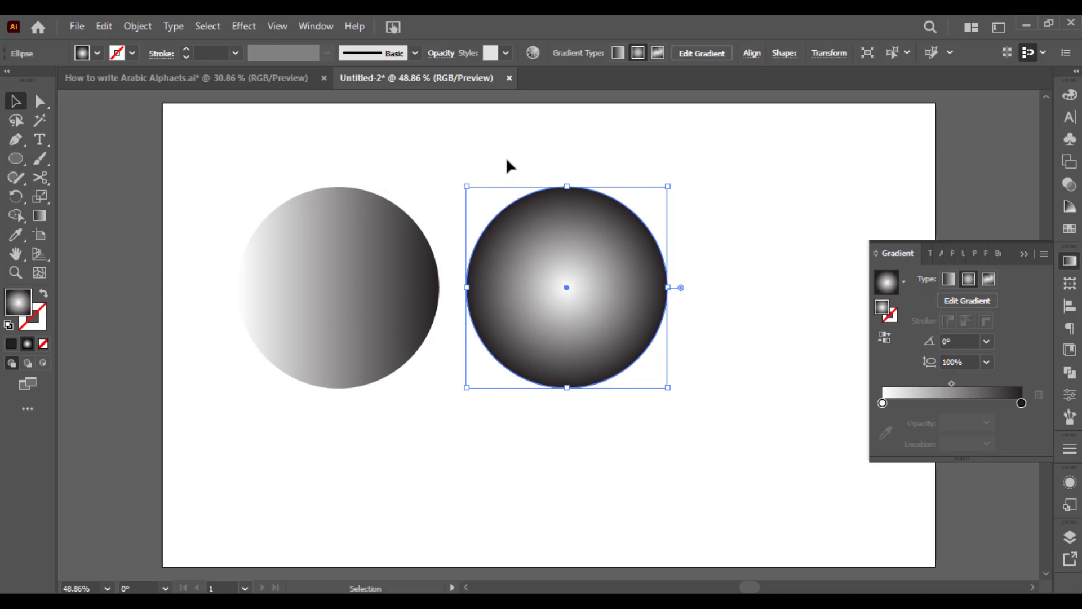
click(358, 255)
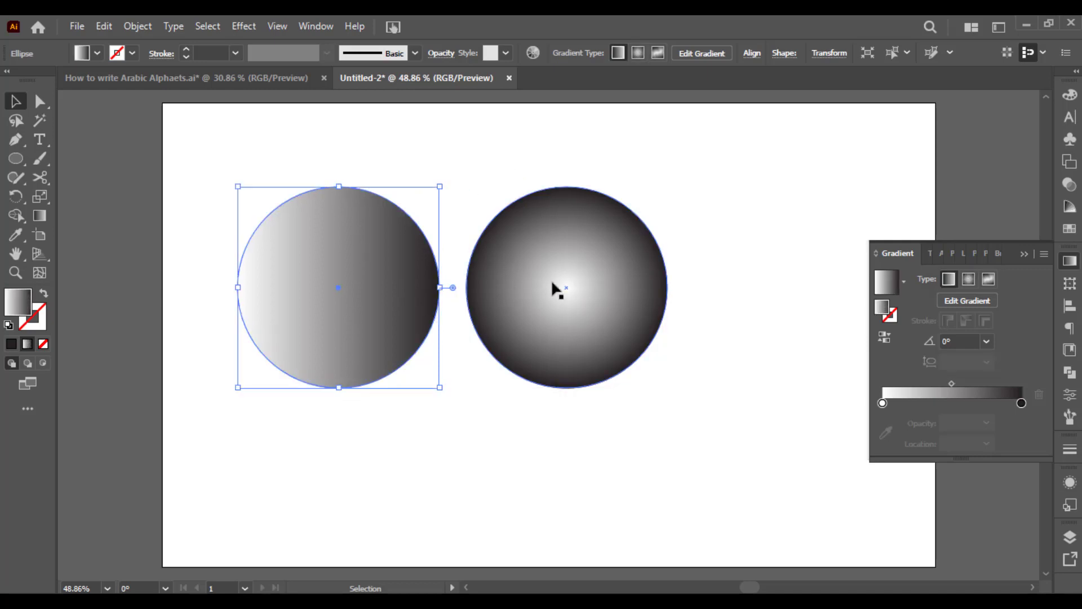
click(565, 284)
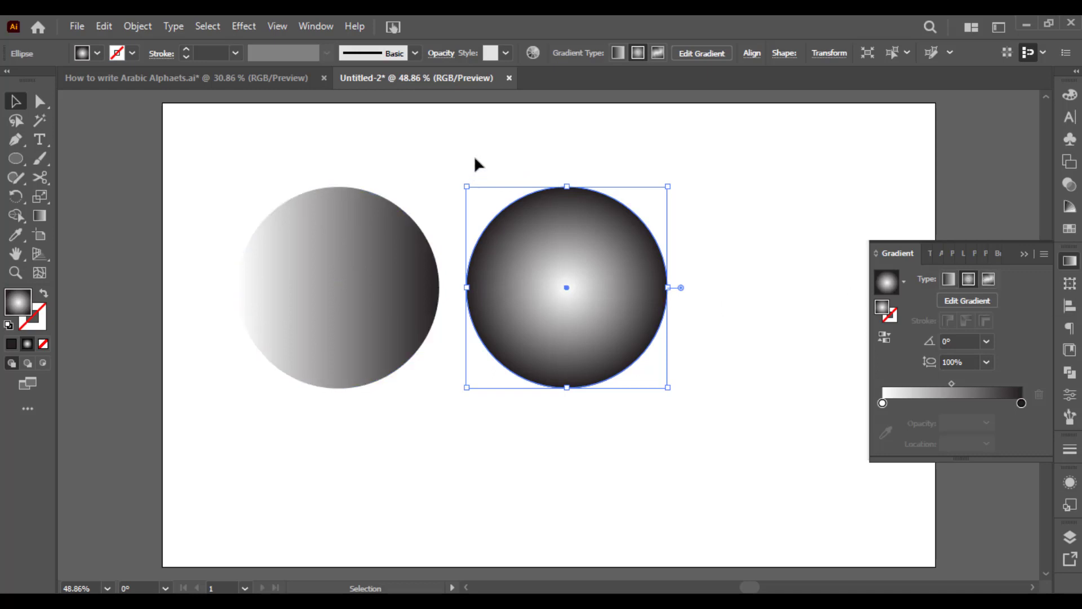
drag(570, 150, 336, 253)
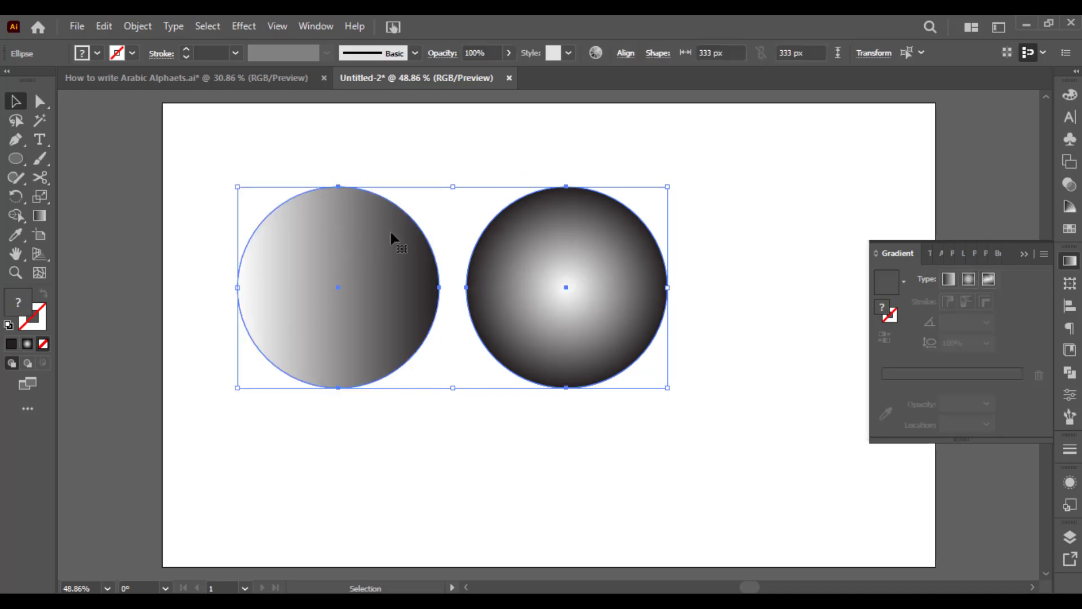
- Select only the left circle and set its linear gradient angle to 90°
click(449, 168)
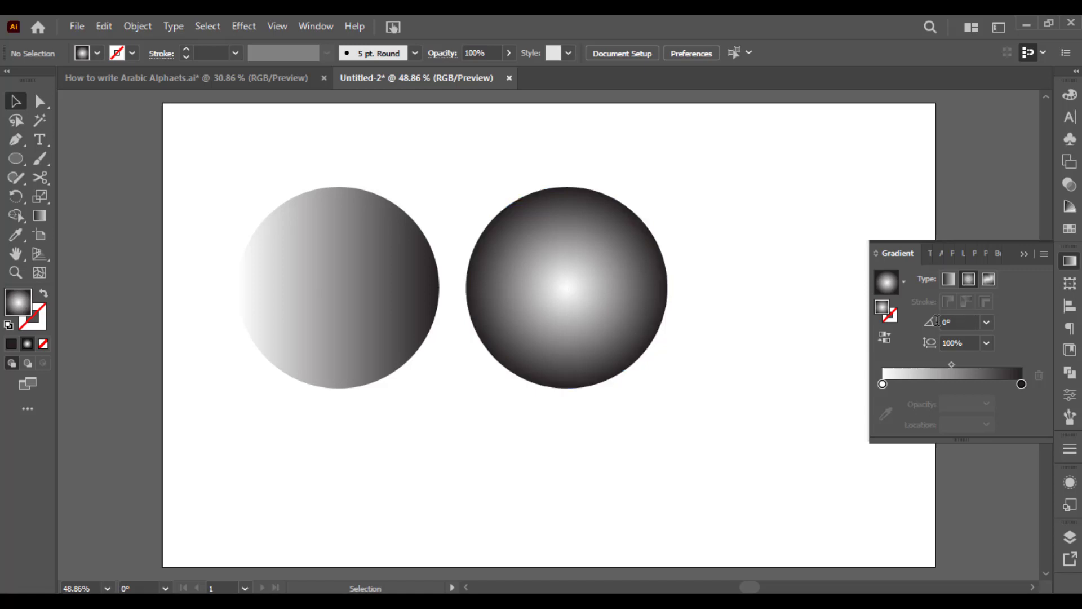
click(986, 322)
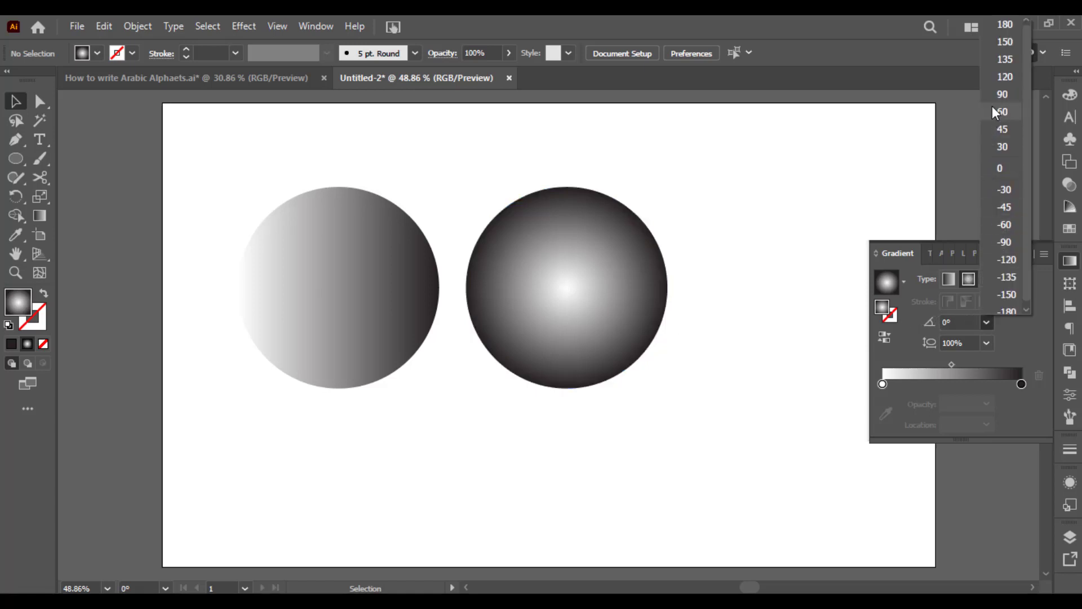
click(321, 253)
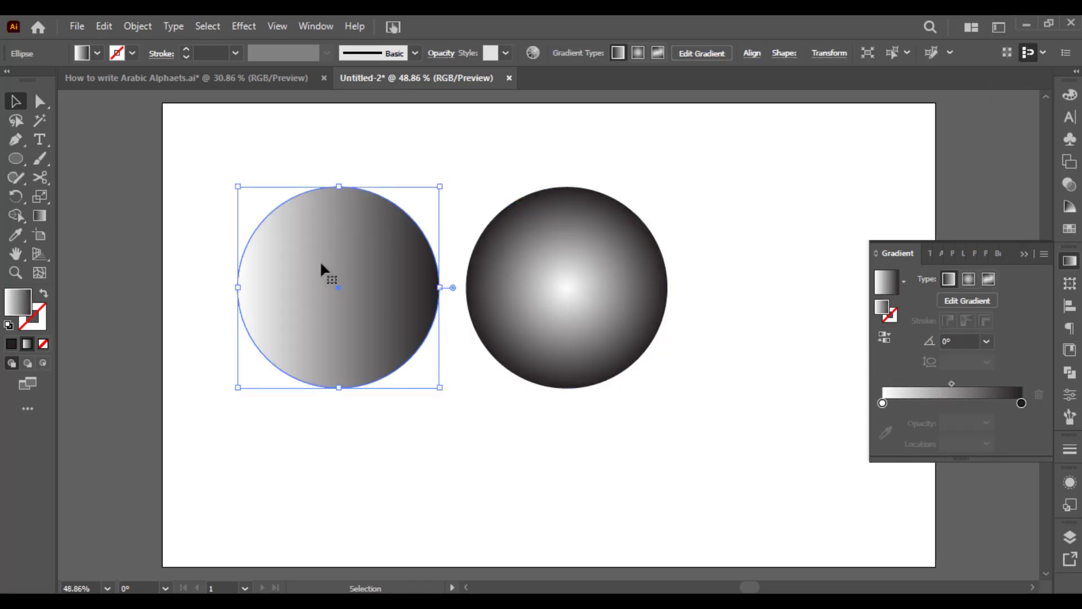
click(986, 341)
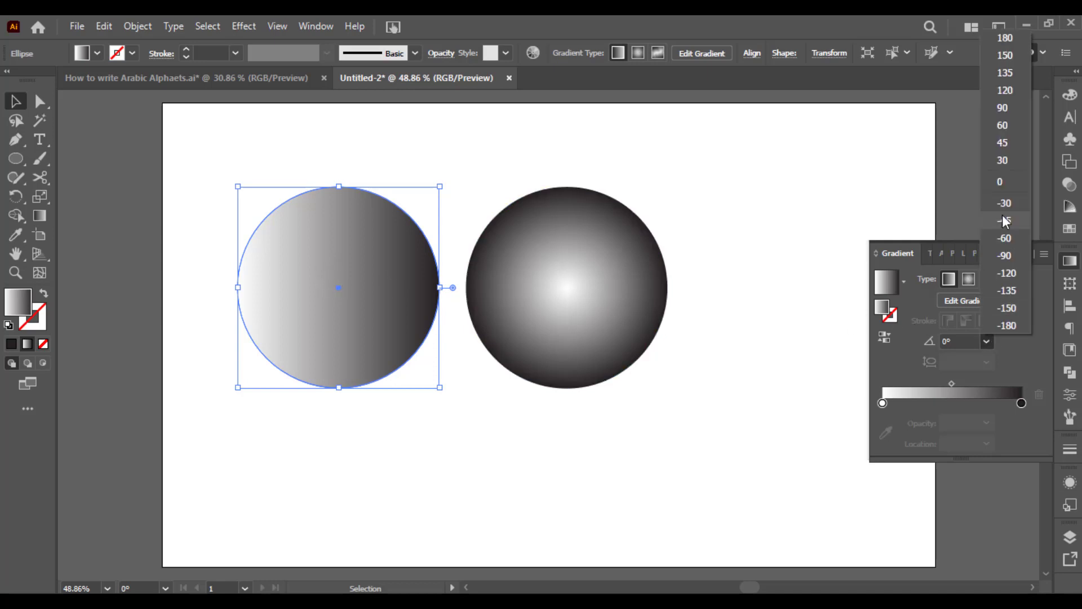
click(1007, 107)
click(966, 341)
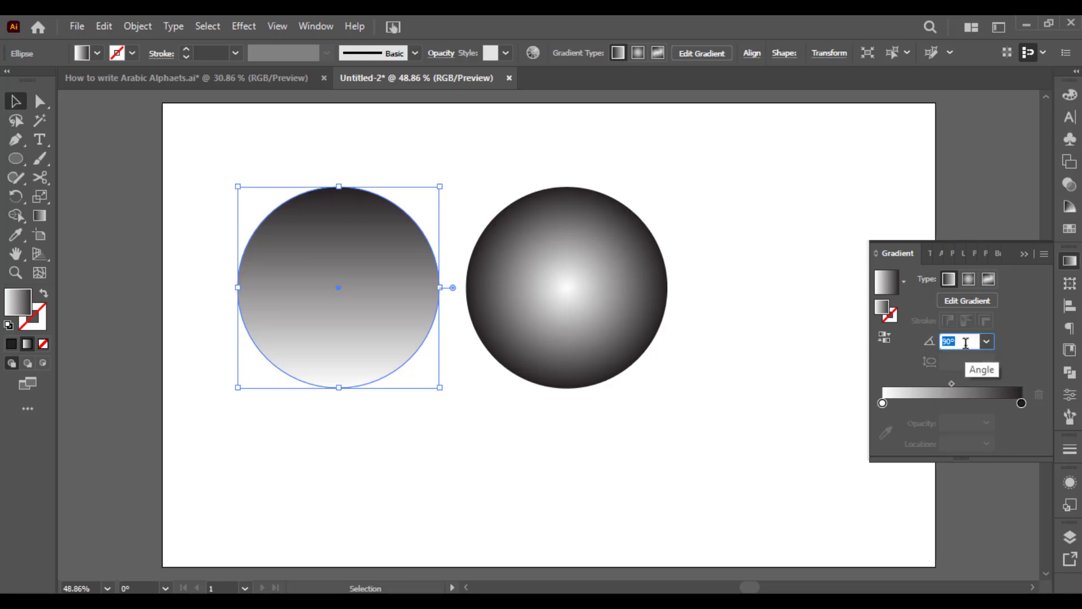
key(Return)
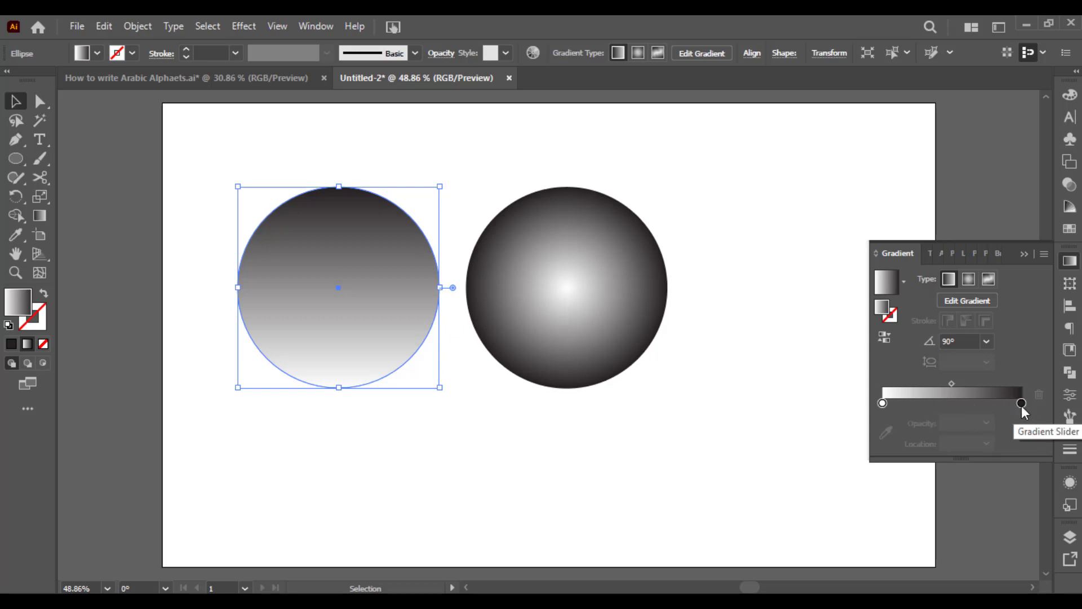
- Reverse the left circle's gradient so it runs light at the top to dark below
click(882, 338)
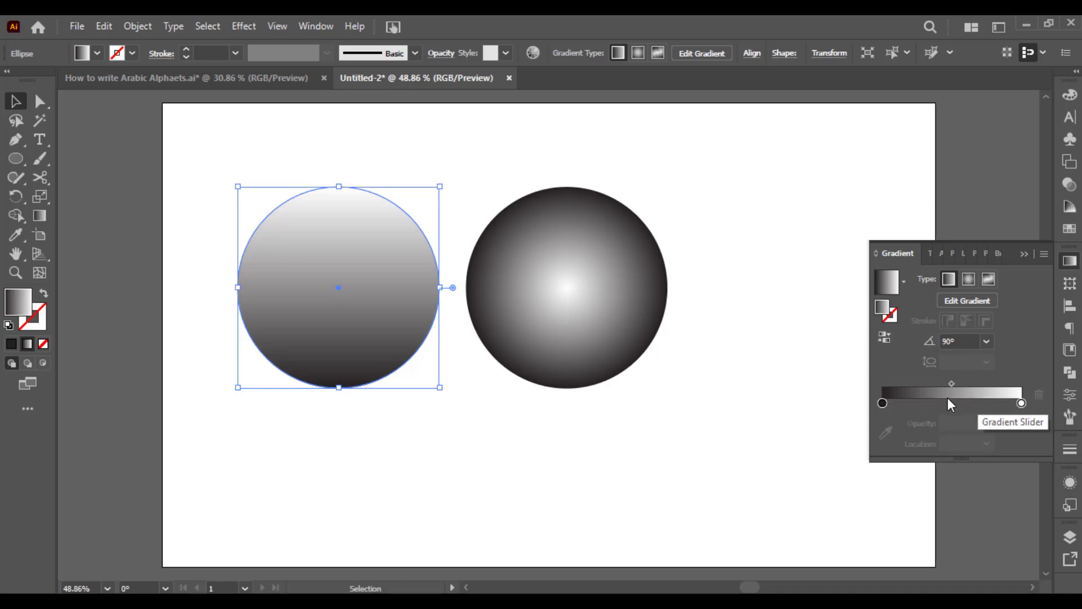
- Try 40% opacity on the dark gradient stop, then restore it to 100%
click(883, 403)
drag(971, 423, 939, 424)
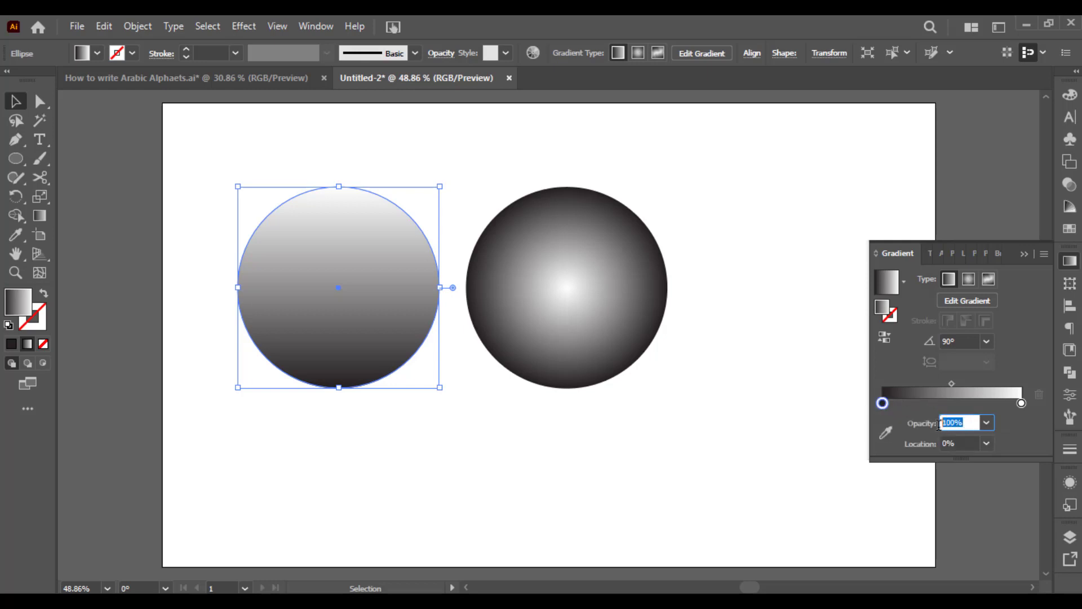
click(986, 422)
click(1009, 303)
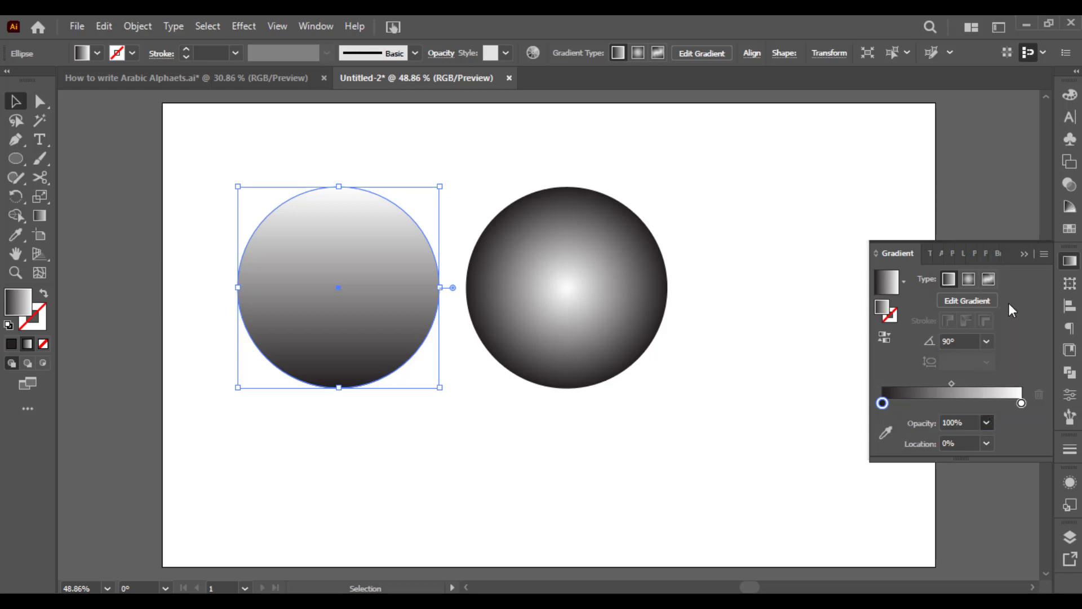
click(987, 423)
click(999, 411)
- Try the dark stop at 50% location, return it to 0%, and nudge the midpoint to about 48%
click(987, 444)
click(987, 444)
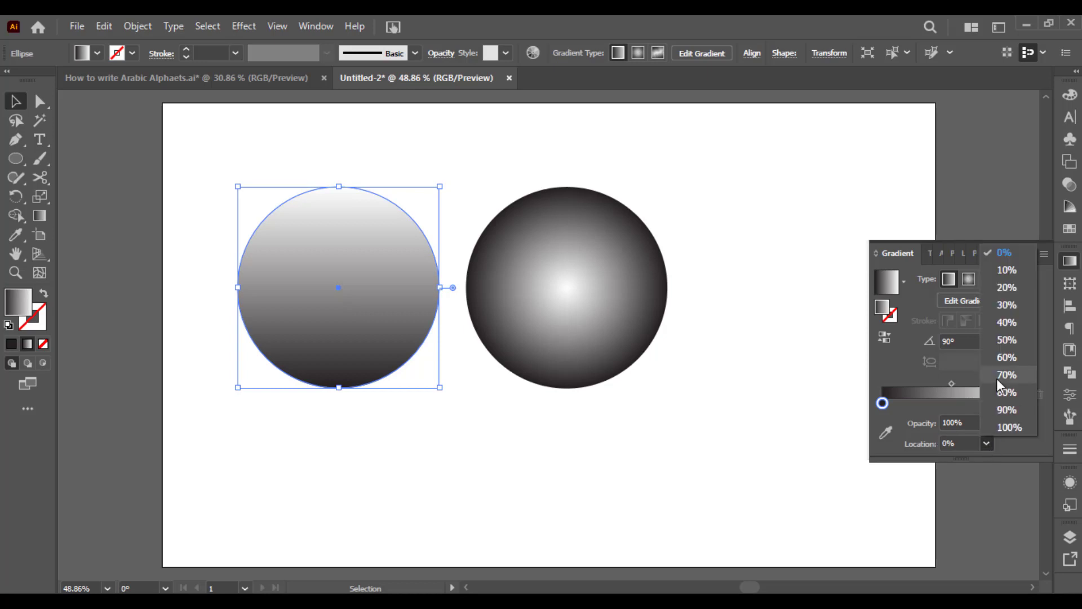
click(1006, 340)
drag(952, 403, 884, 404)
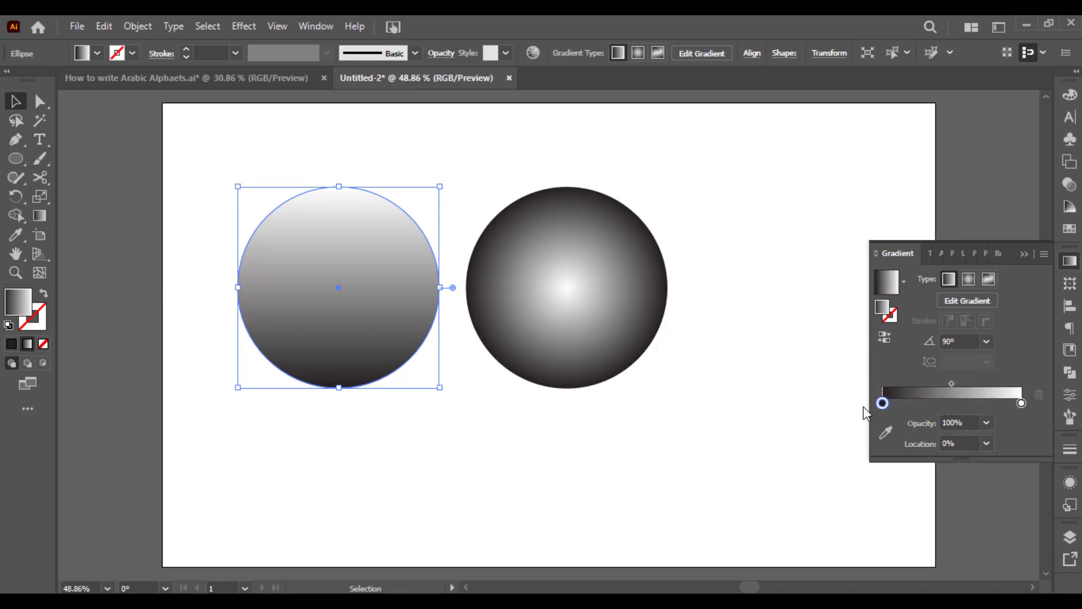
click(952, 383)
mouse_move(951, 382)
mouse_down()
mouse_move(986, 383)
mouse_move(925, 381)
mouse_move(986, 384)
mouse_move(935, 383)
mouse_move(949, 382)
mouse_up()
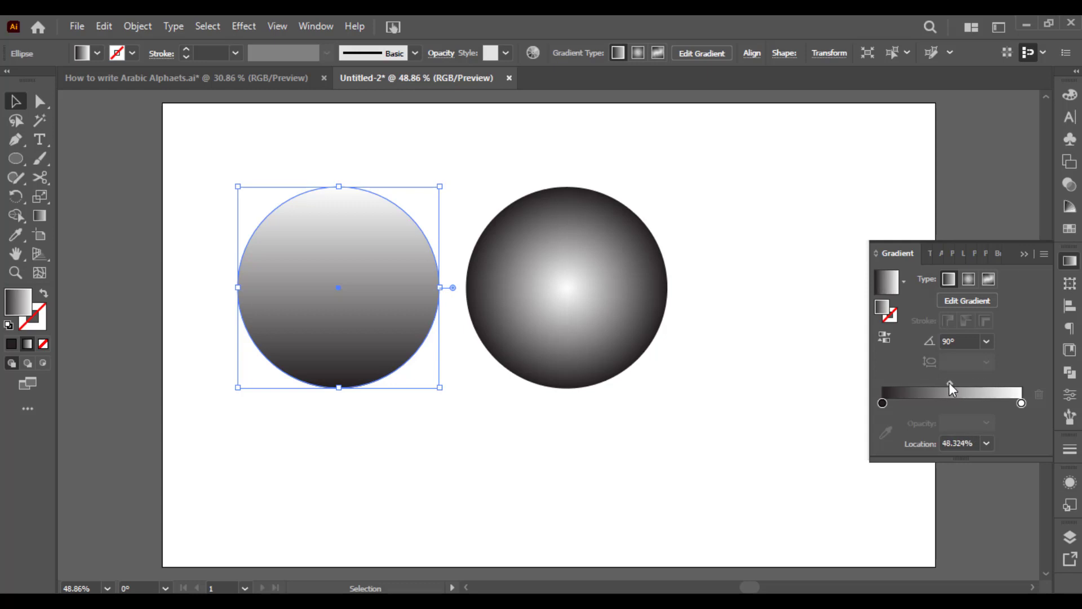
- Change the left gradient stop's colour to magenta from the Swatches view
double_click(882, 401)
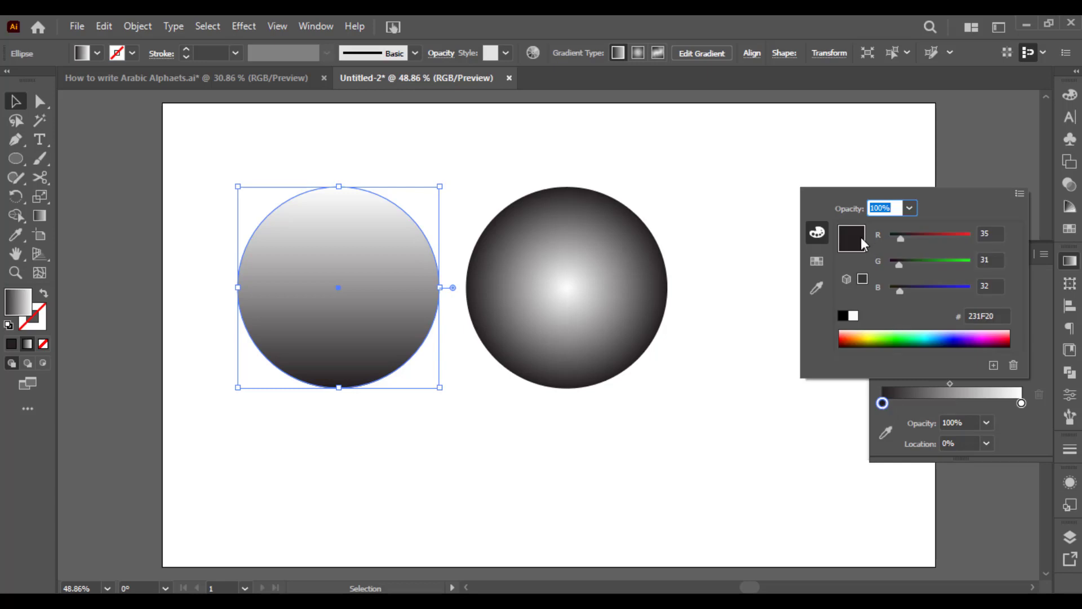
click(817, 263)
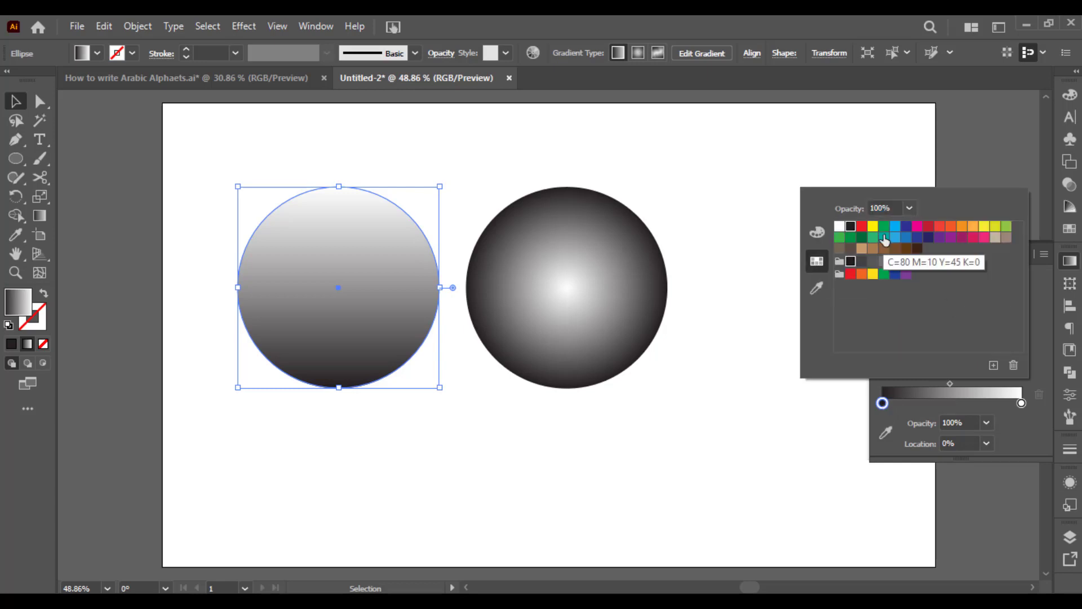
click(919, 227)
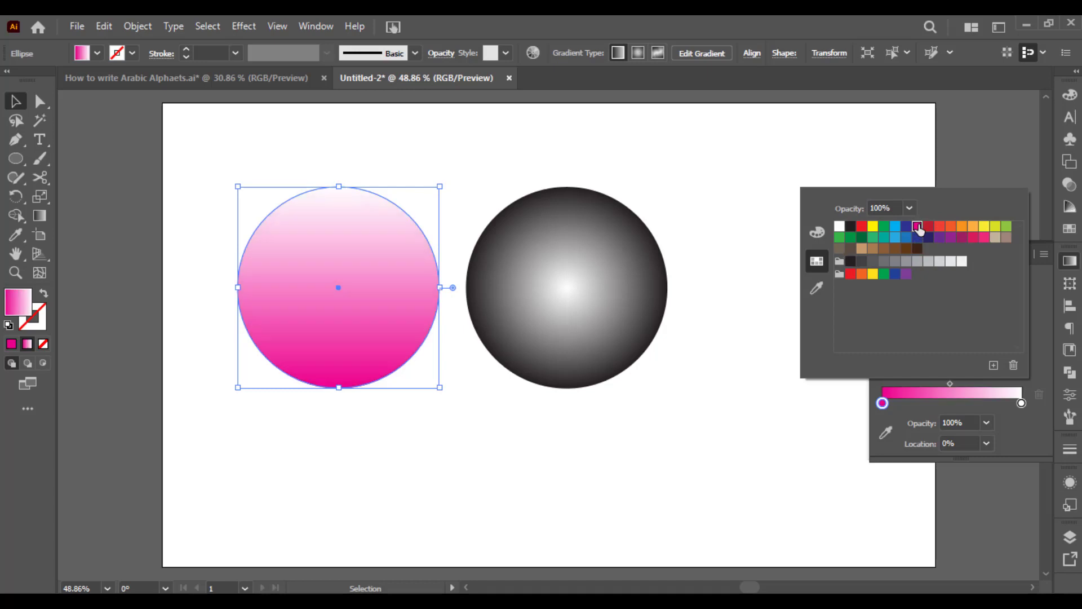
click(937, 416)
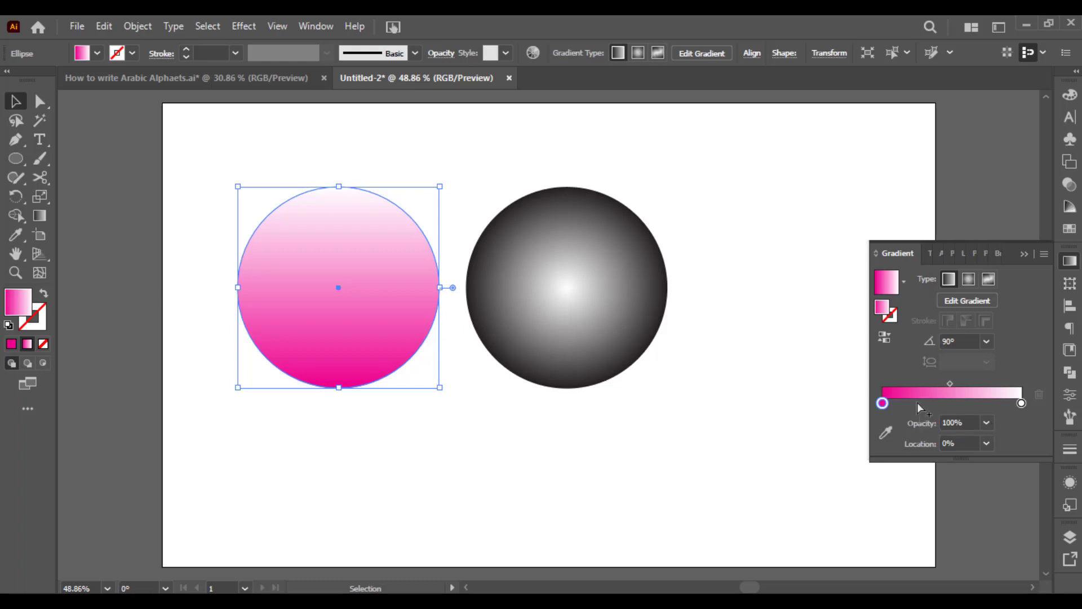
click(917, 402)
double_click(917, 403)
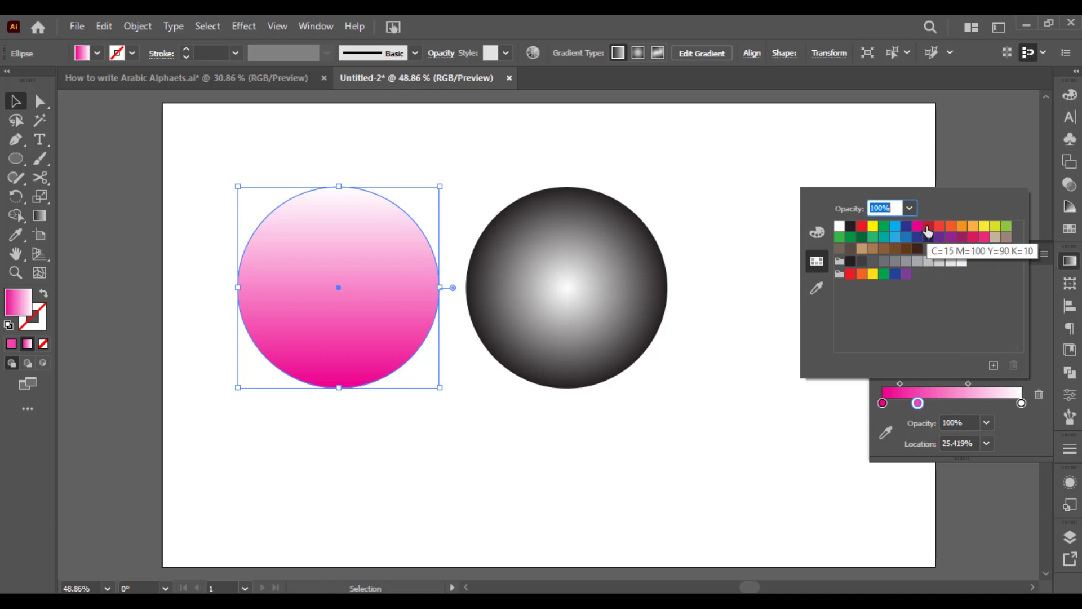
click(949, 226)
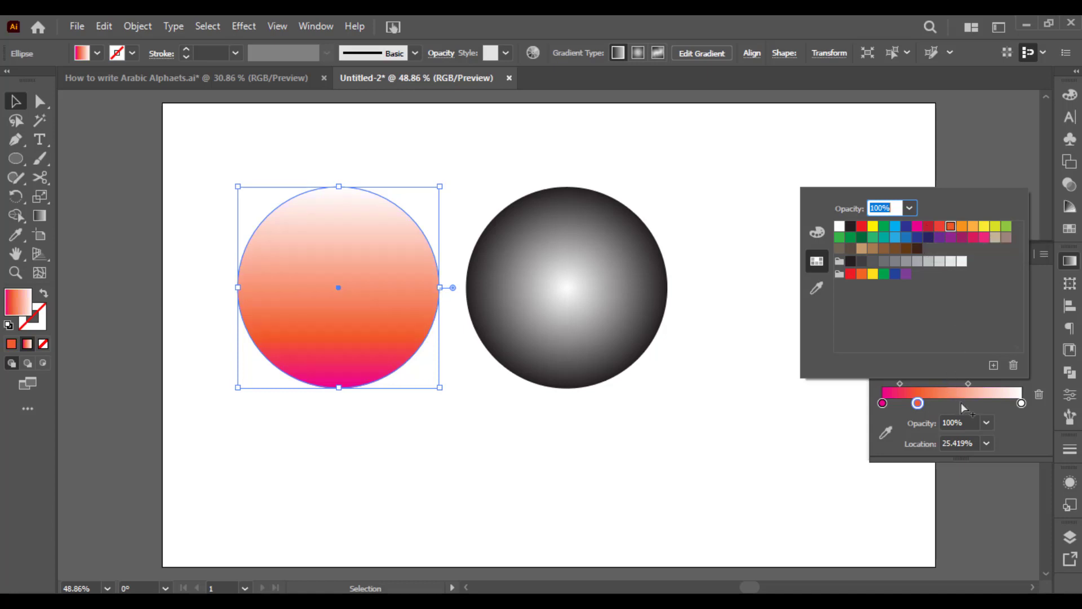
key(Escape)
drag(918, 403, 950, 437)
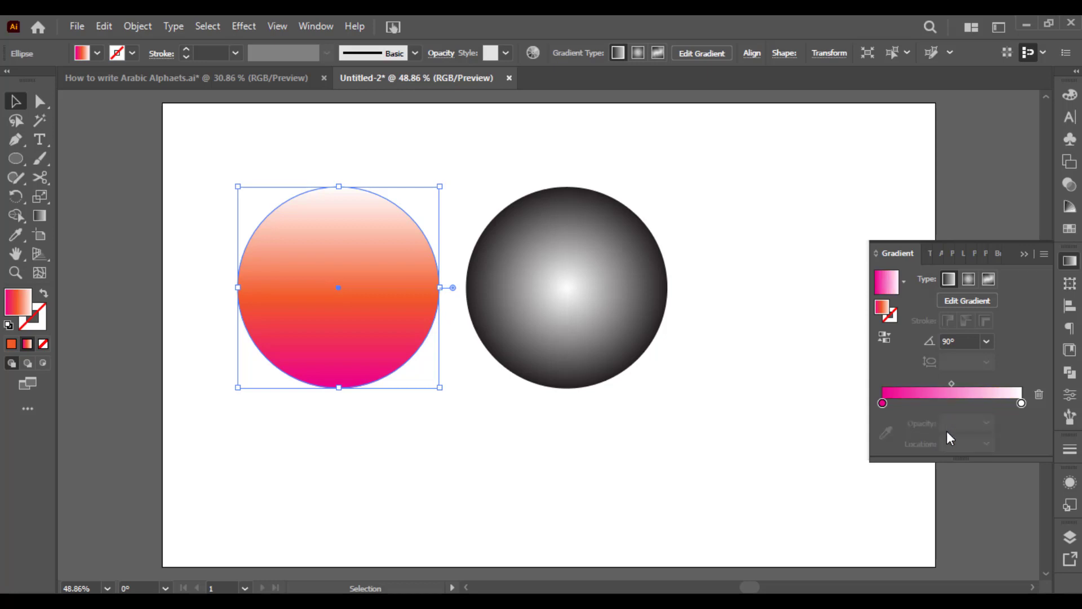
key(ctrl+z)
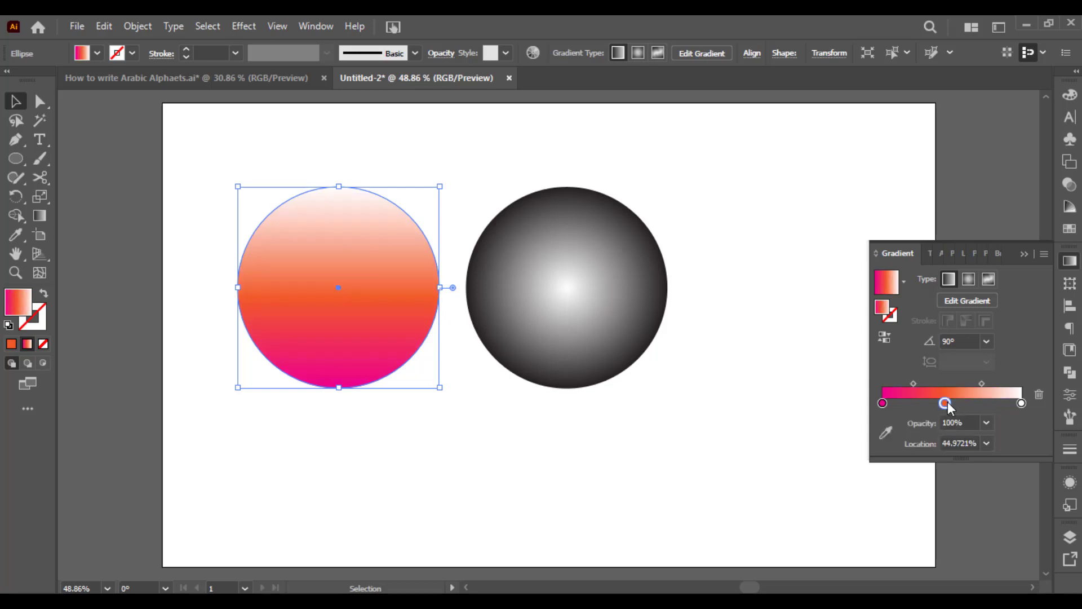
click(1038, 396)
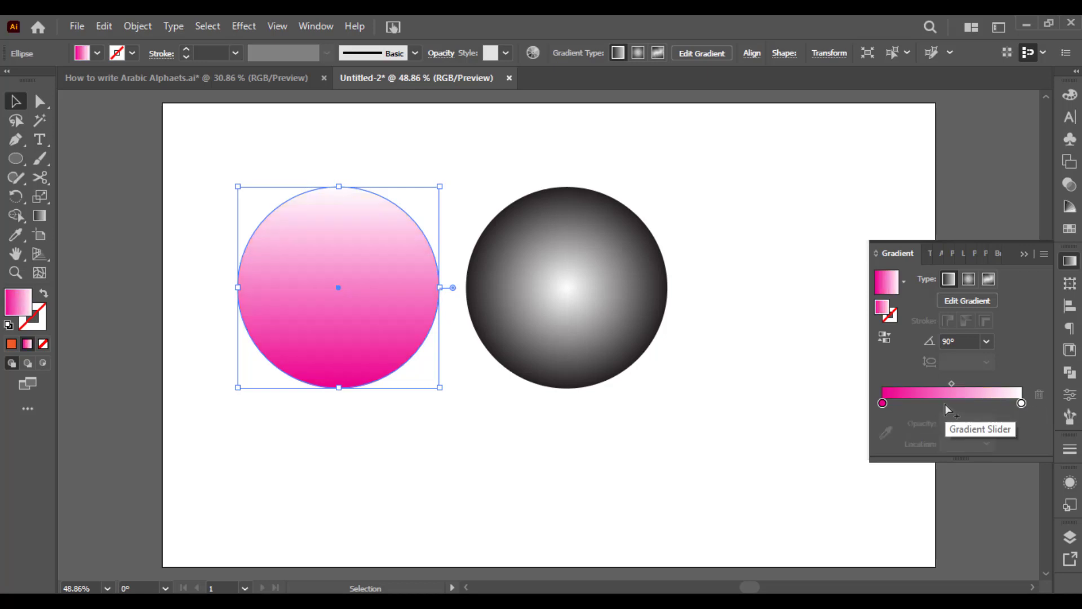
- Sample a mid grey with the eyedropper for the left gradient stop, replacing magenta
click(882, 402)
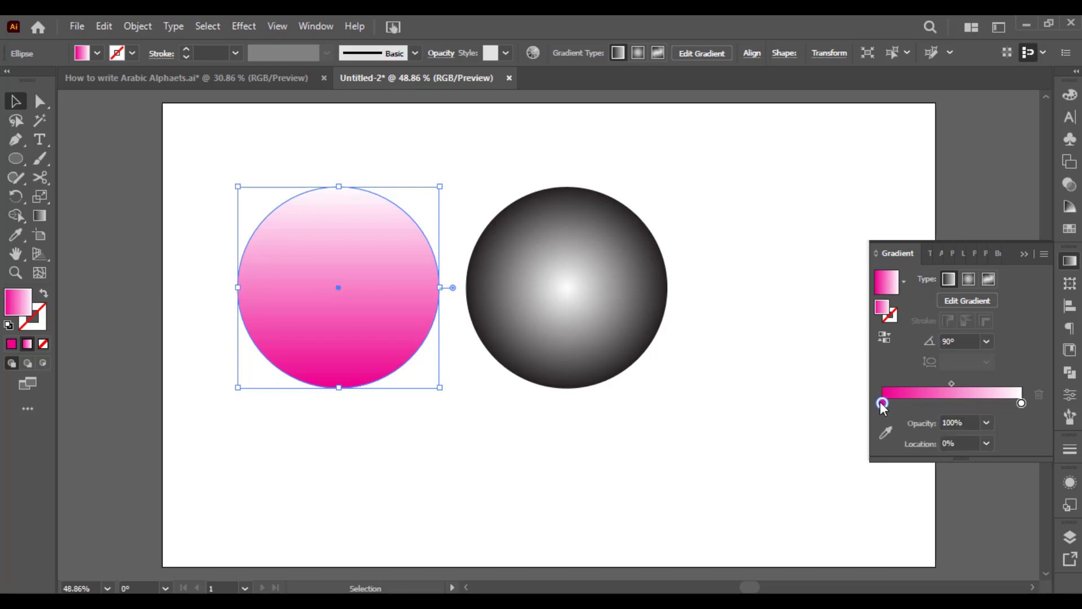
click(885, 433)
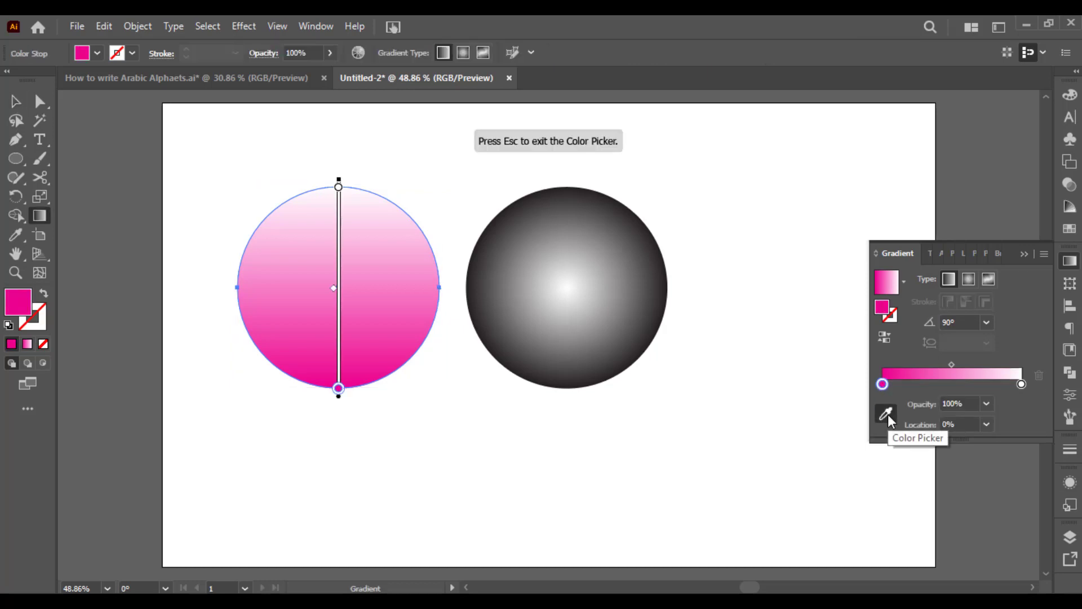
click(886, 415)
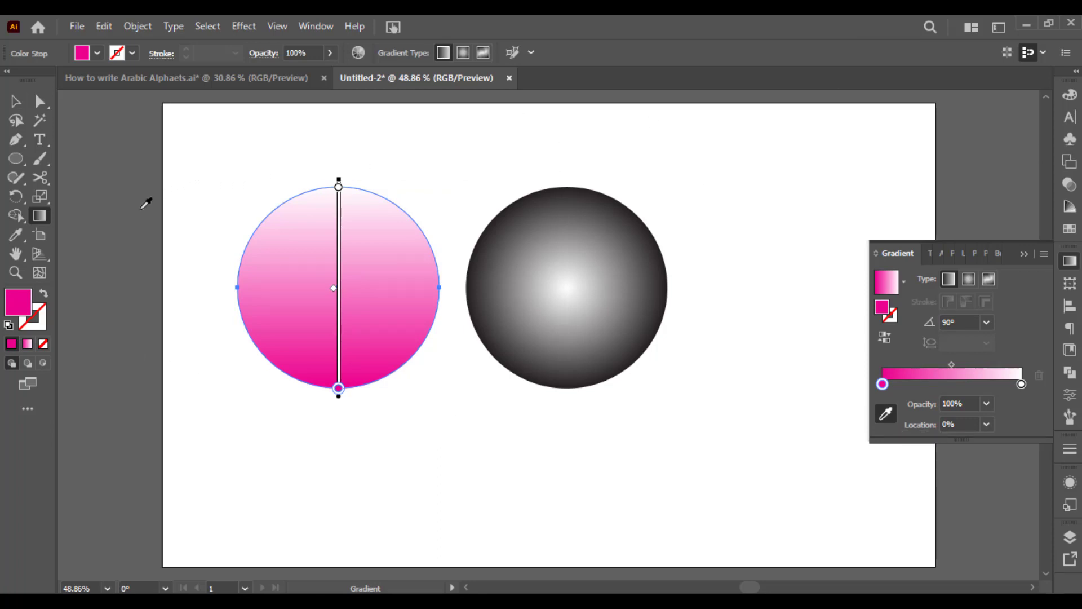
click(146, 203)
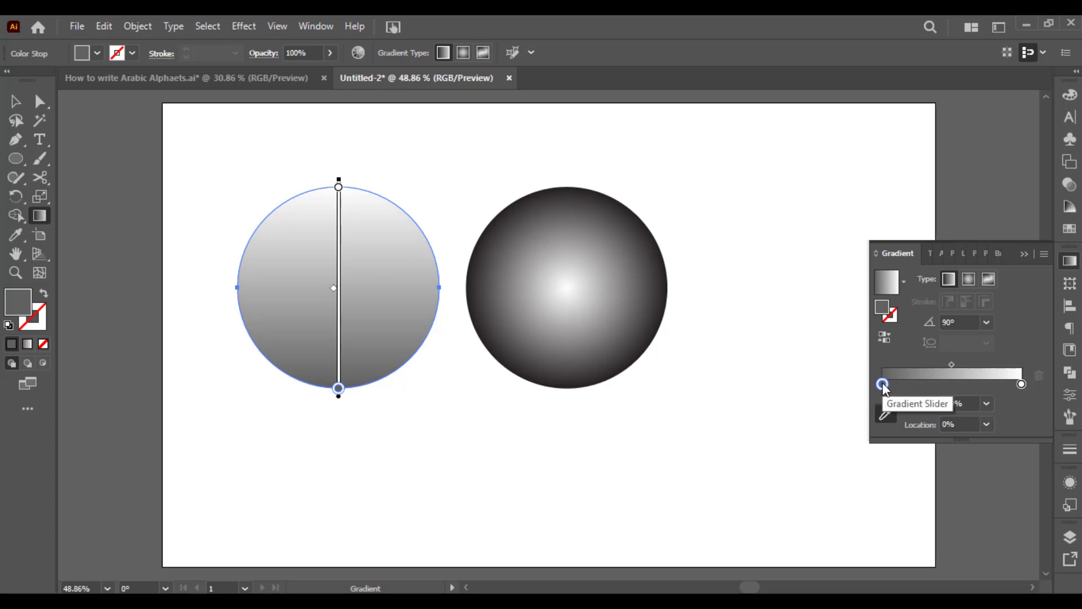
click(885, 414)
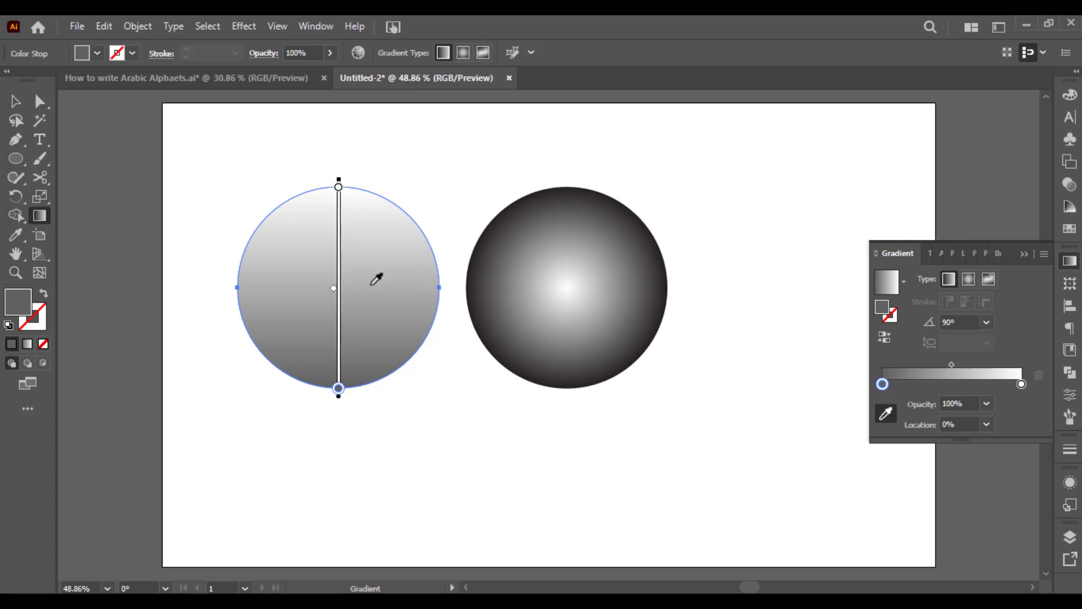
key(v)
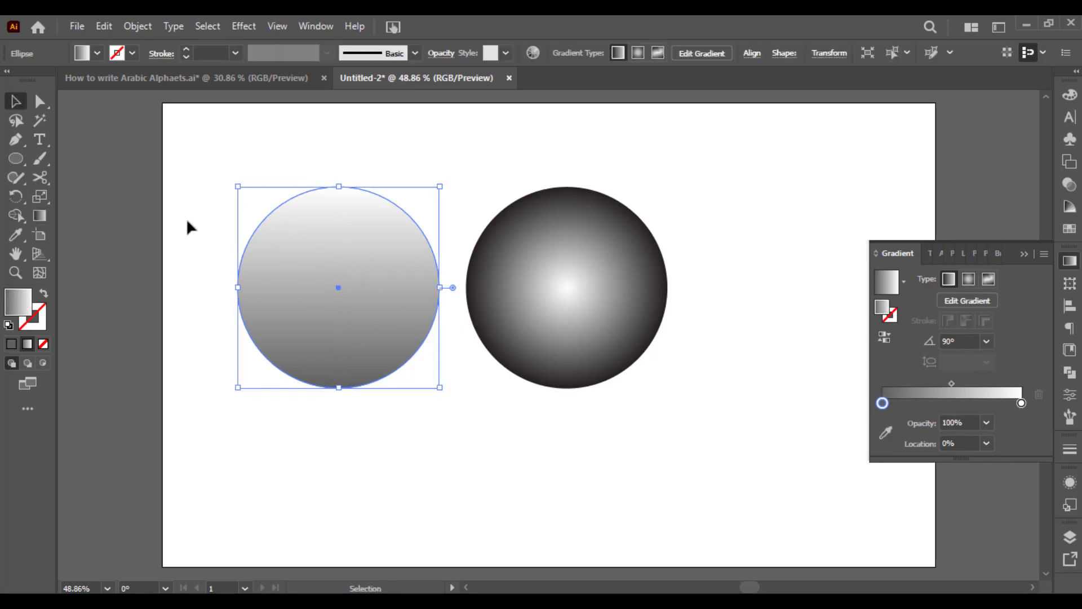
- With the Gradient tool, redraw the gradient top to bottom at about −91° and adjust the midpoint
click(40, 214)
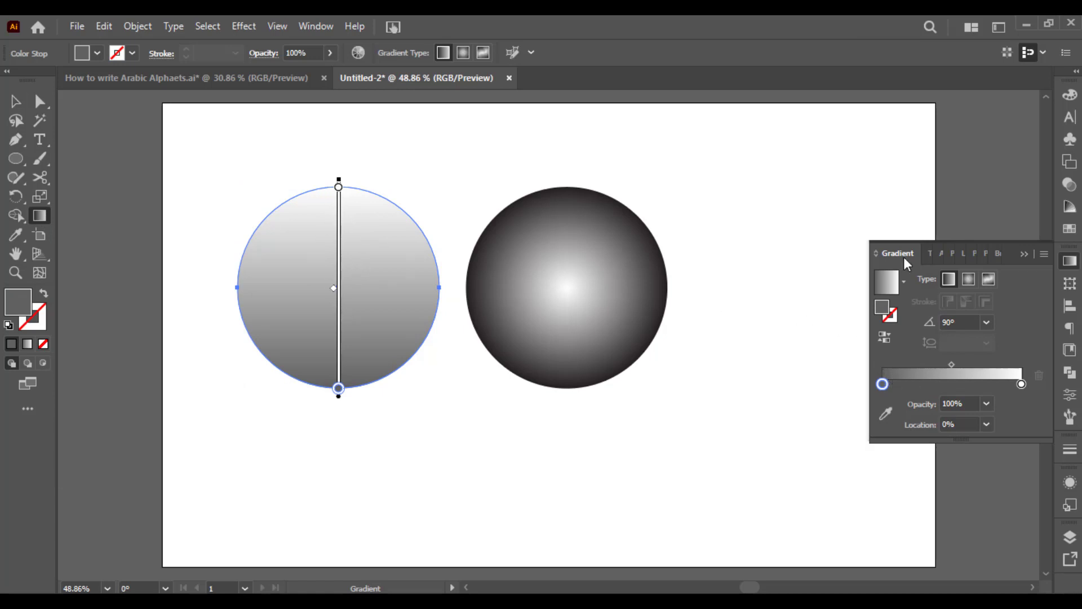
drag(347, 287, 348, 317)
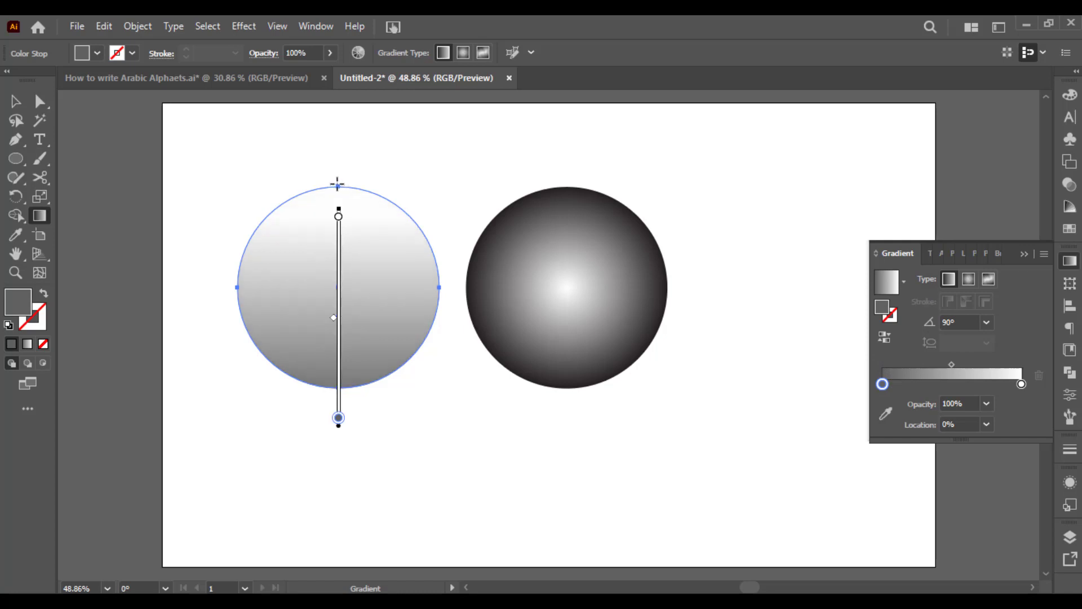
drag(337, 184, 338, 391)
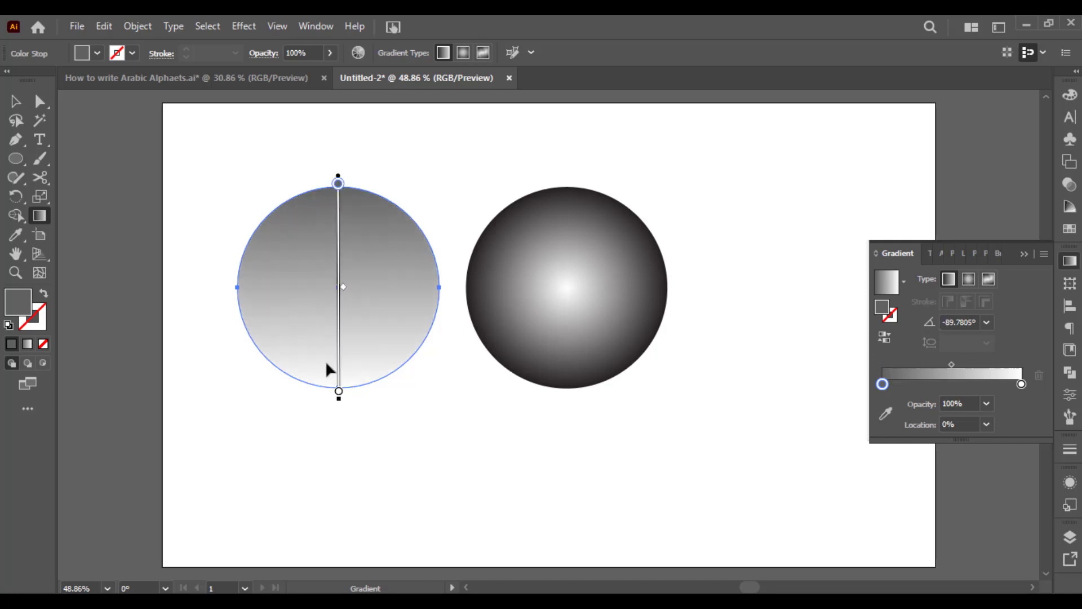
drag(237, 230, 464, 355)
drag(436, 182, 276, 336)
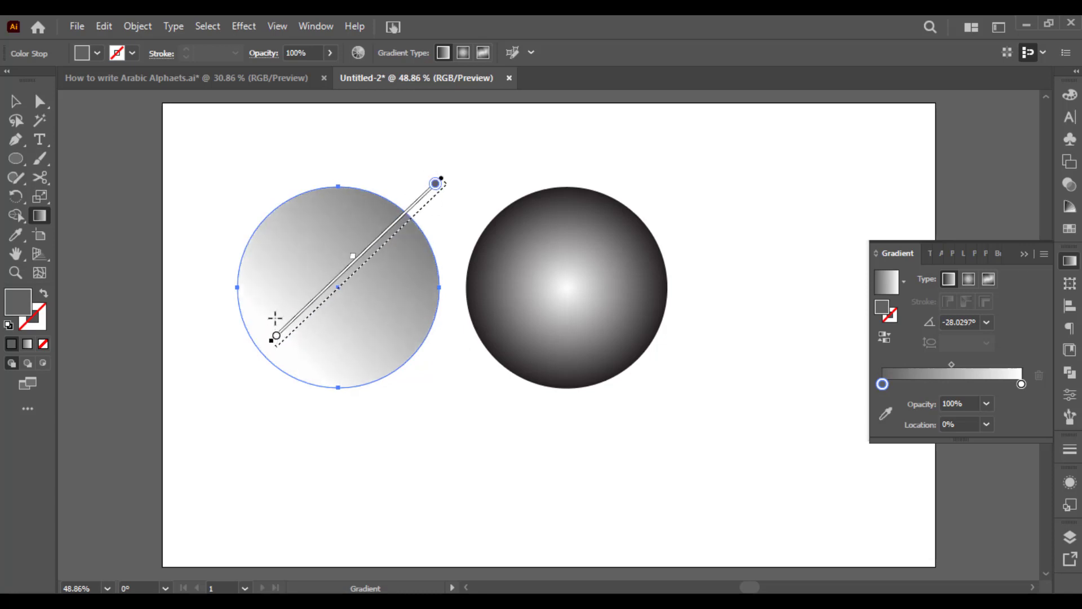
drag(270, 187, 404, 367)
drag(346, 175, 336, 385)
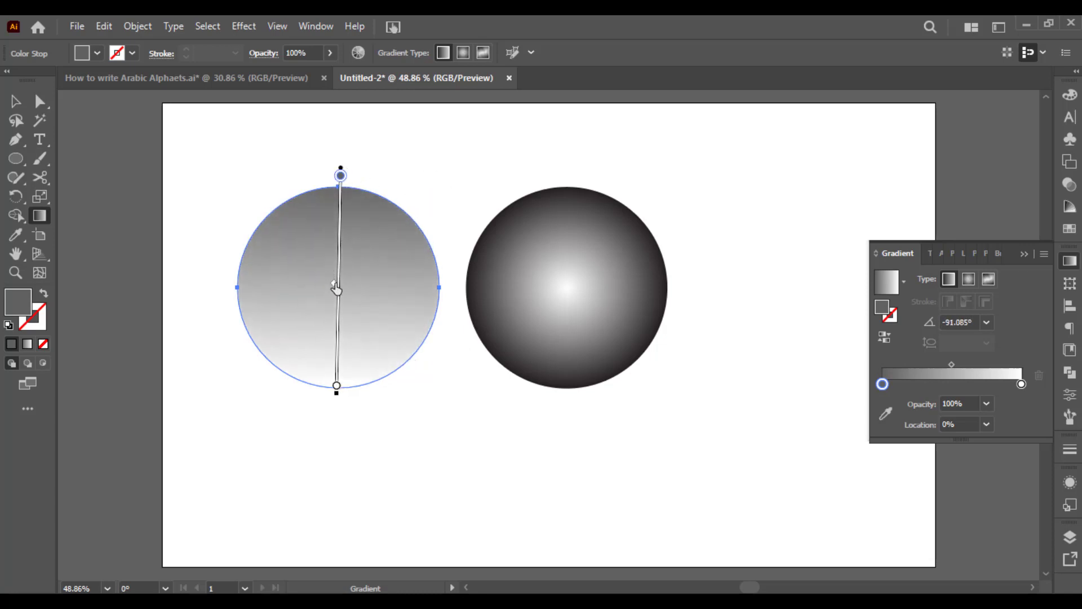
drag(336, 289, 336, 252)
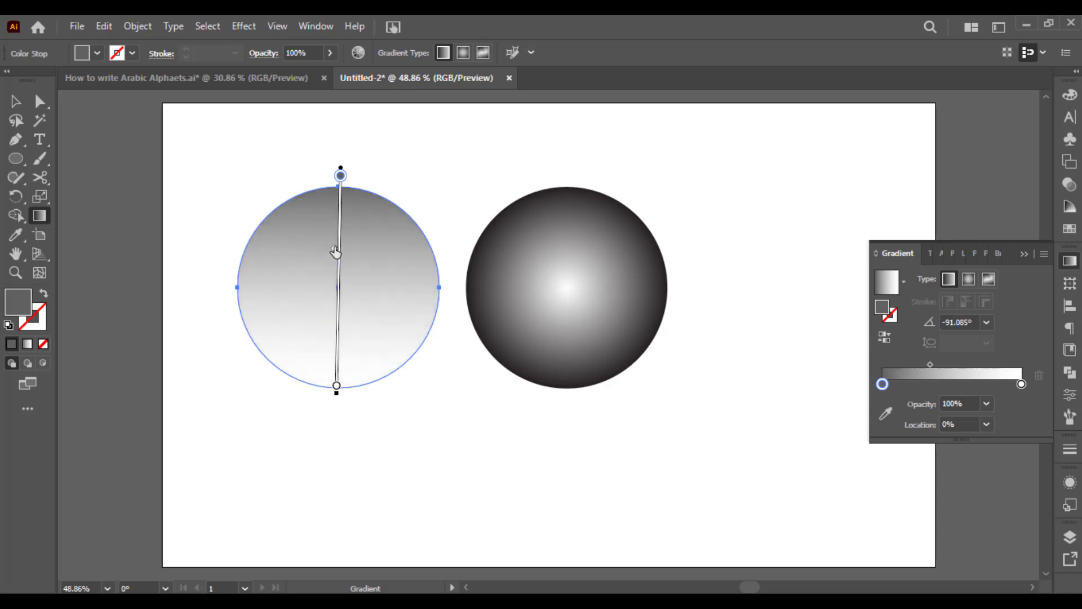